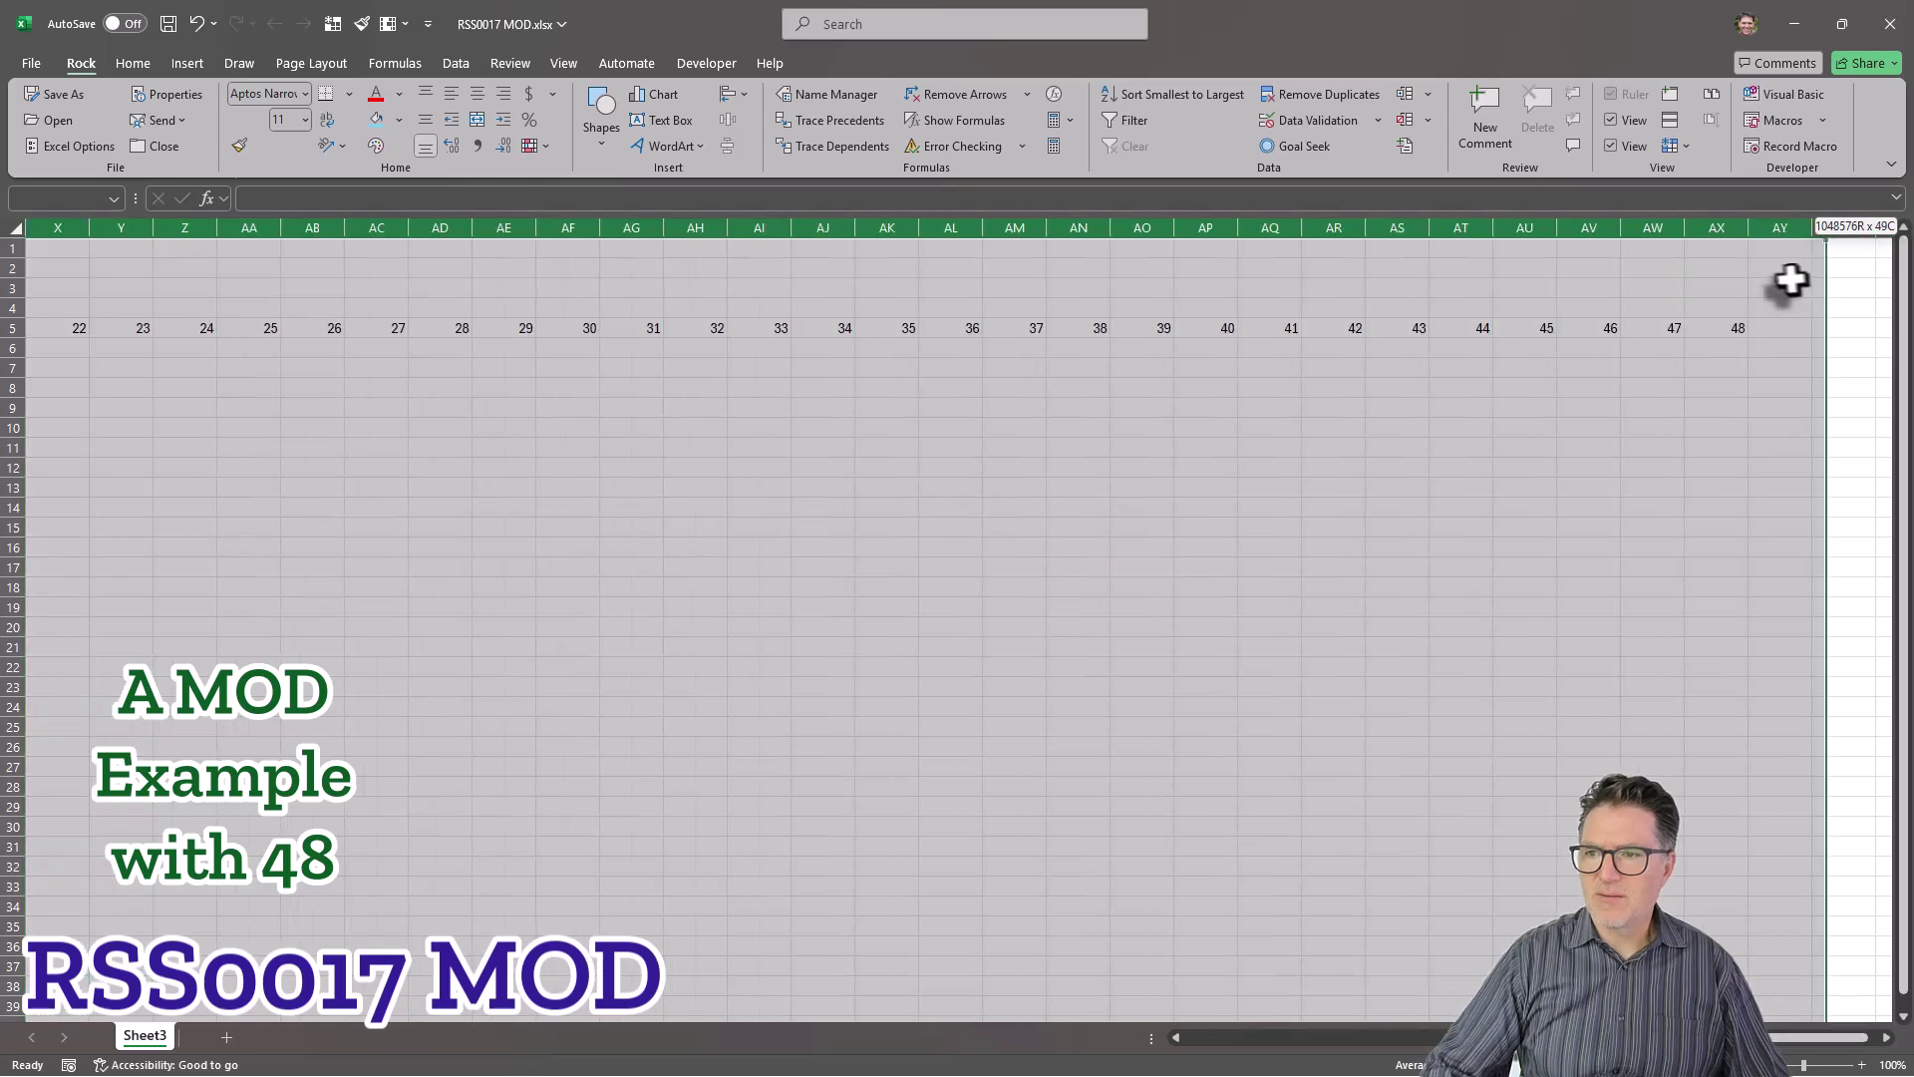
Step: Autofit the widths of columns C through AX to the numbers 1 to 48
{"action": "double_click", "coordinate": [1555, 227]}
{"action": "scroll", "coordinate": [1076, 1026], "scroll_direction": "left", "scroll_amount": 8}
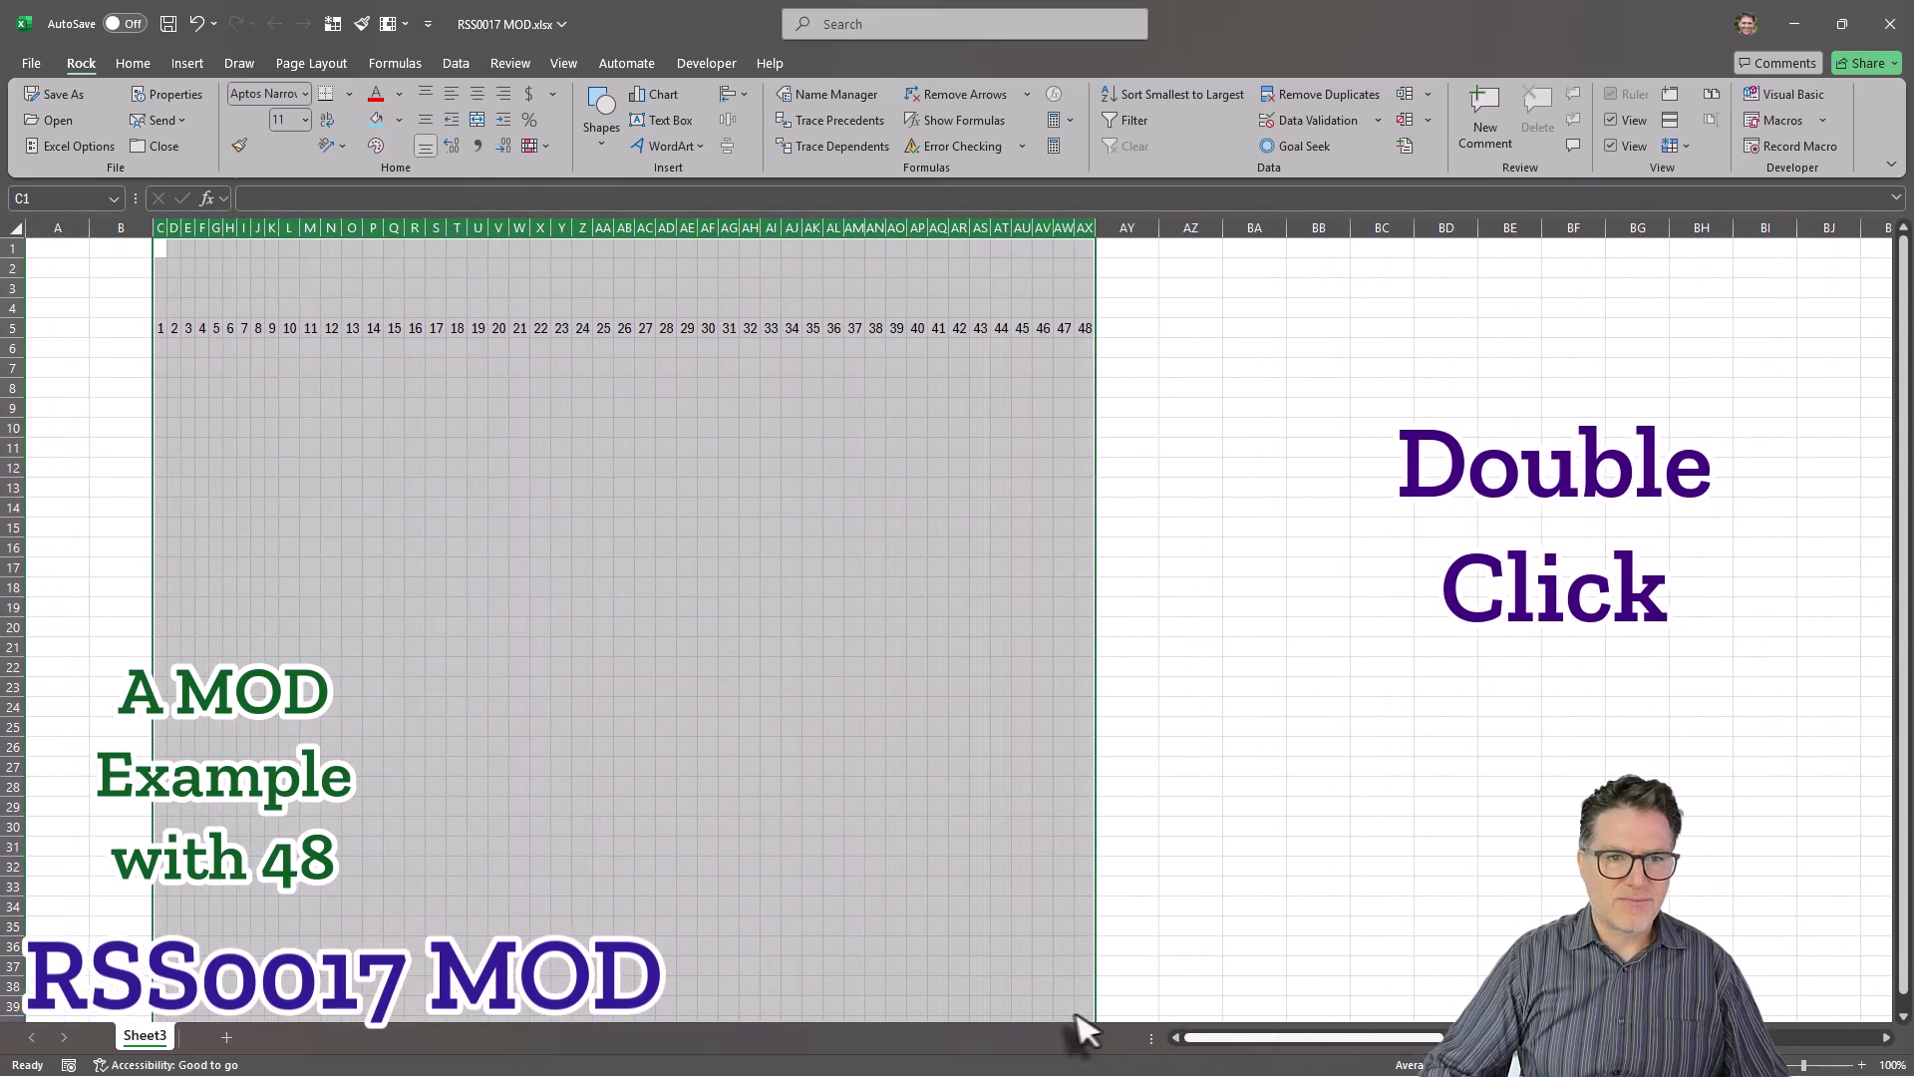
Step: Enter the formula =MOD(48,C5) in cell C7 and review its arguments
{"action": "left_click", "coordinate": [160, 367]}
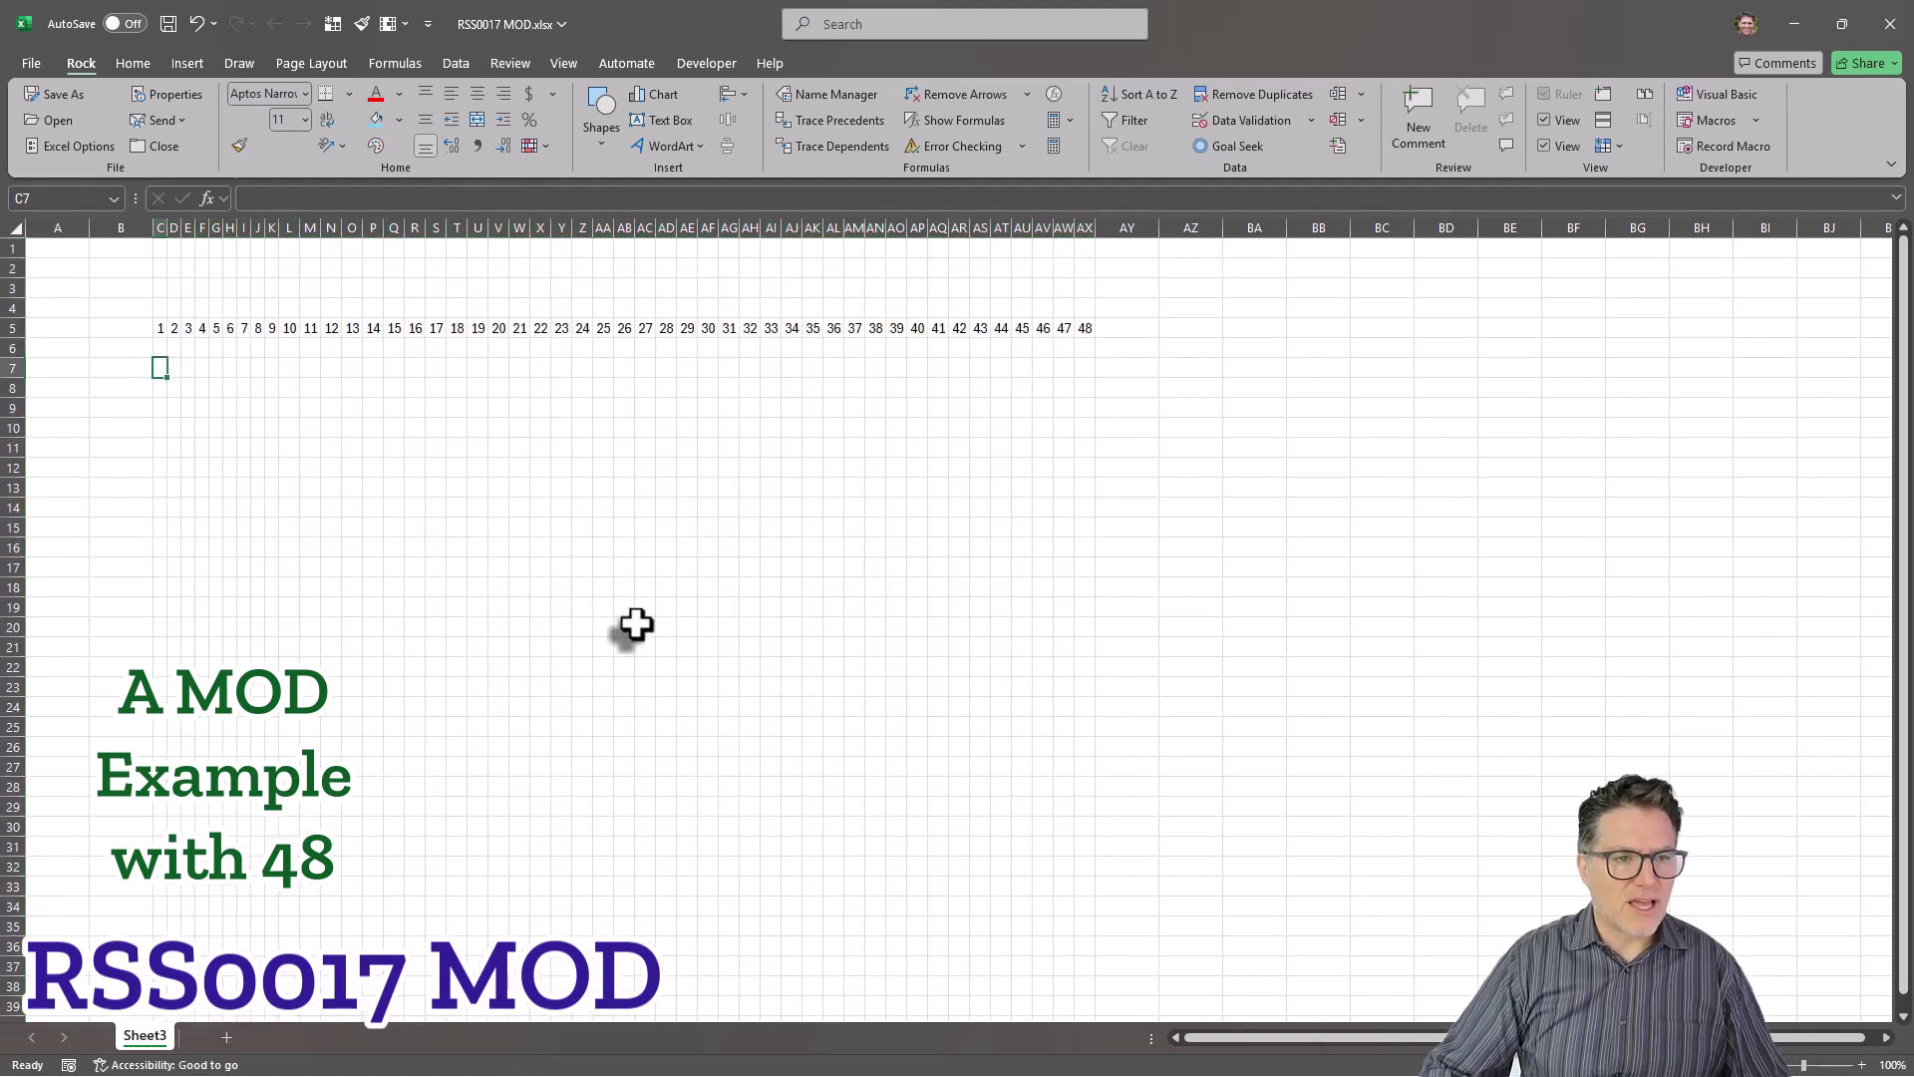
{"action": "type", "text": "="}
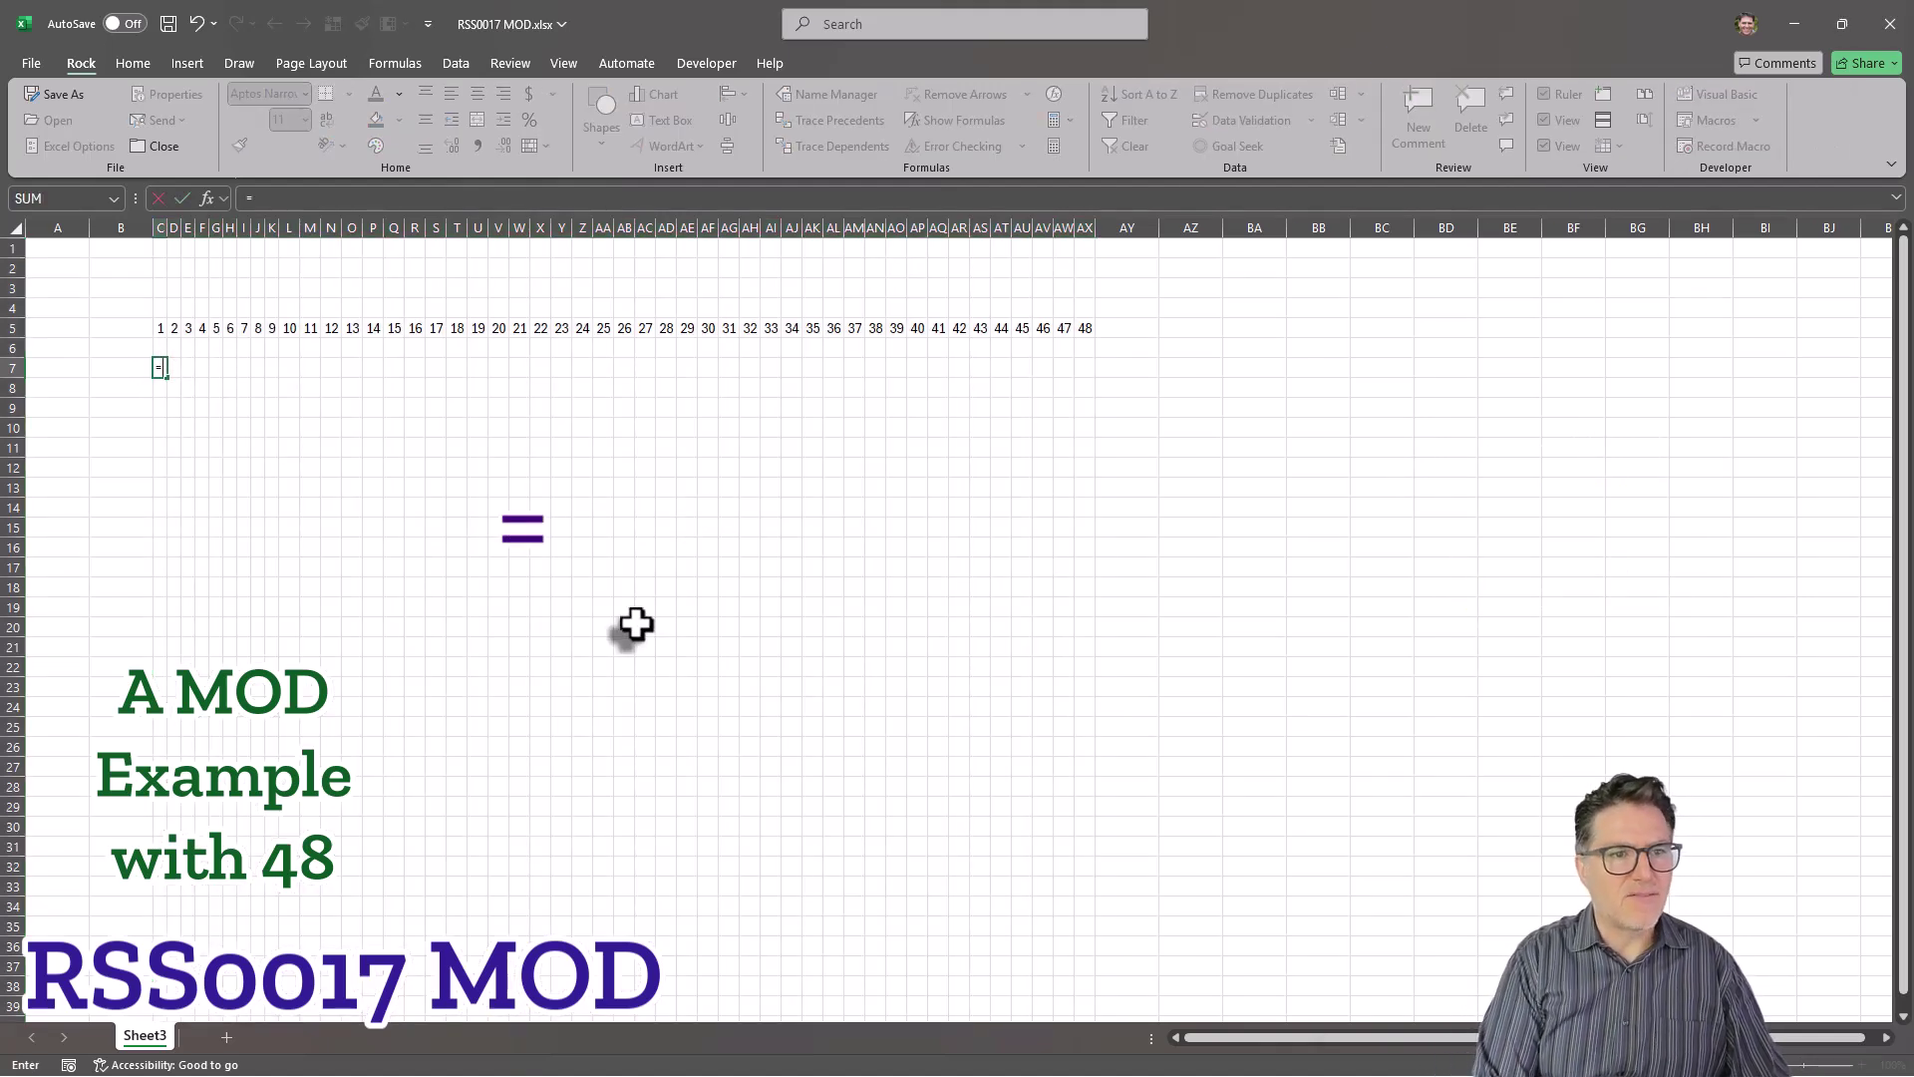
{"action": "type", "text": "mod"}
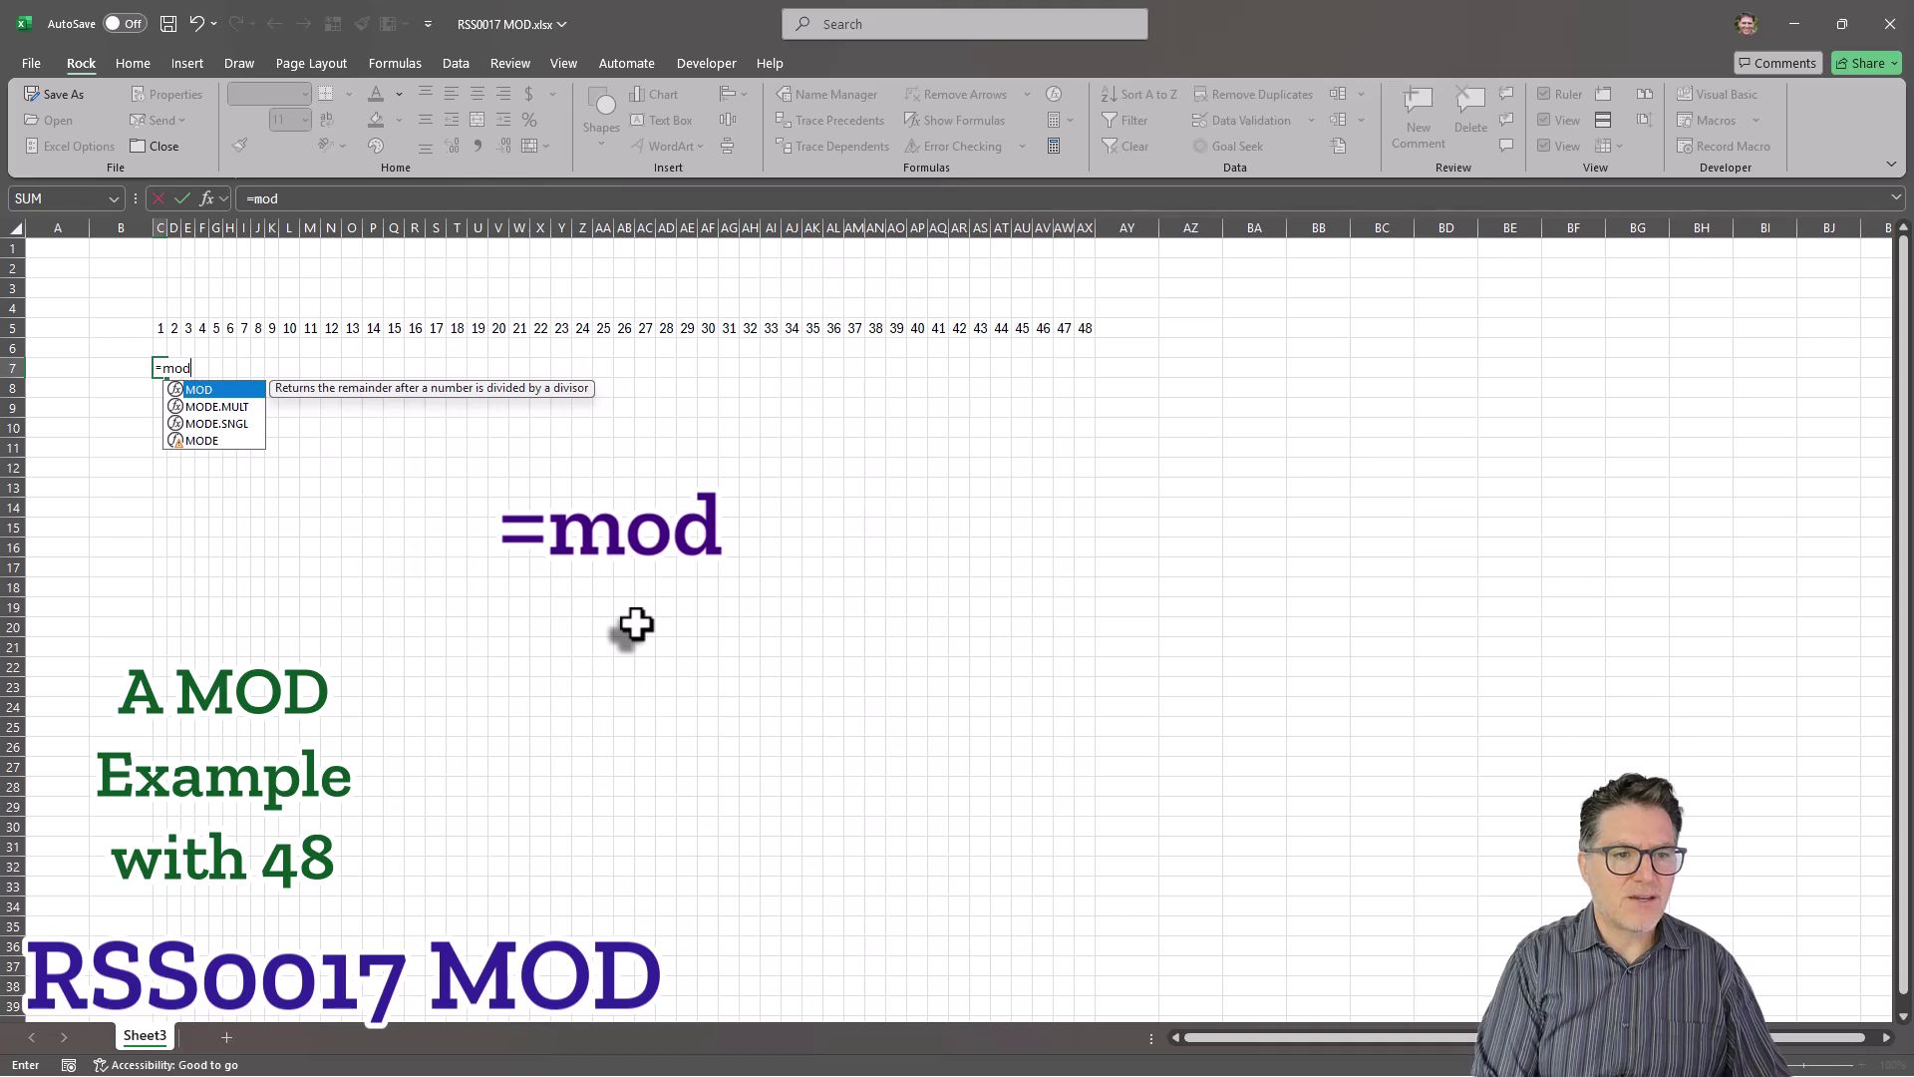
{"action": "key", "text": "Tab"}
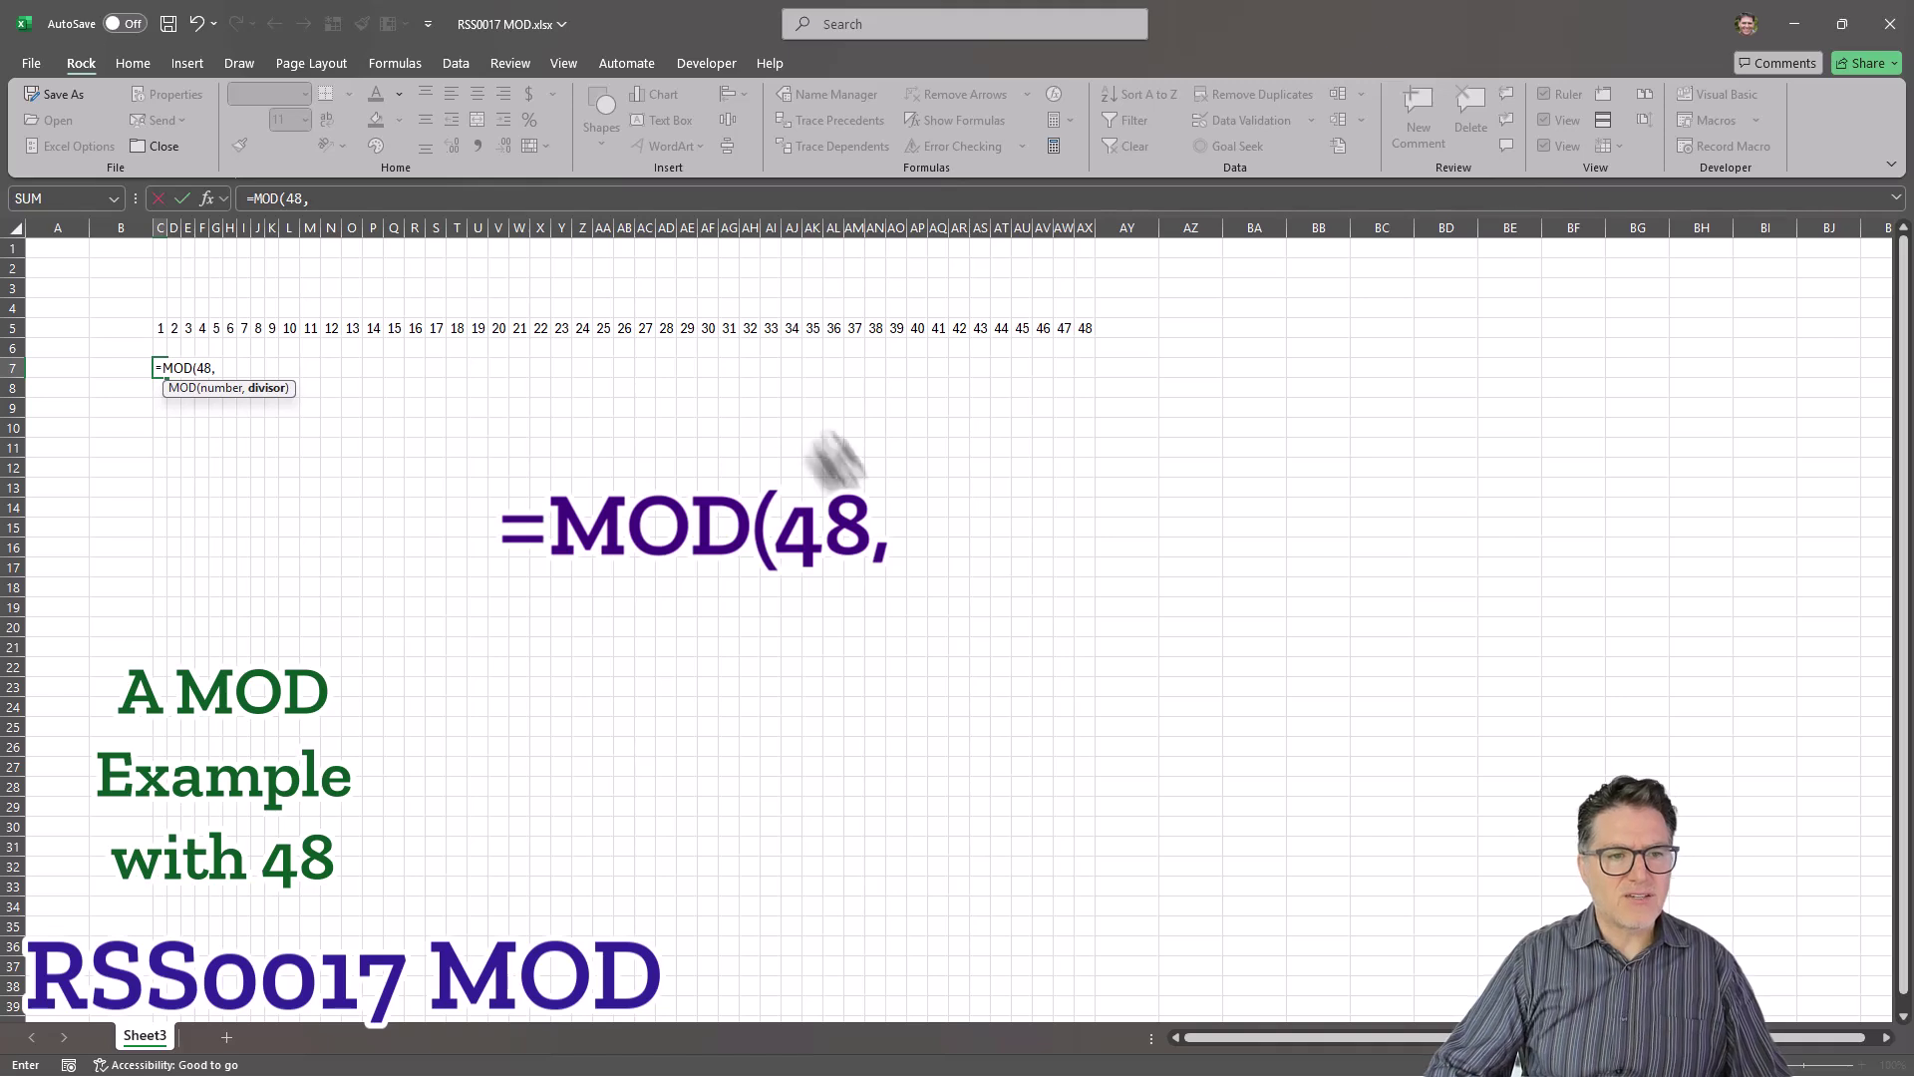
{"action": "left_click", "coordinate": [160, 326]}
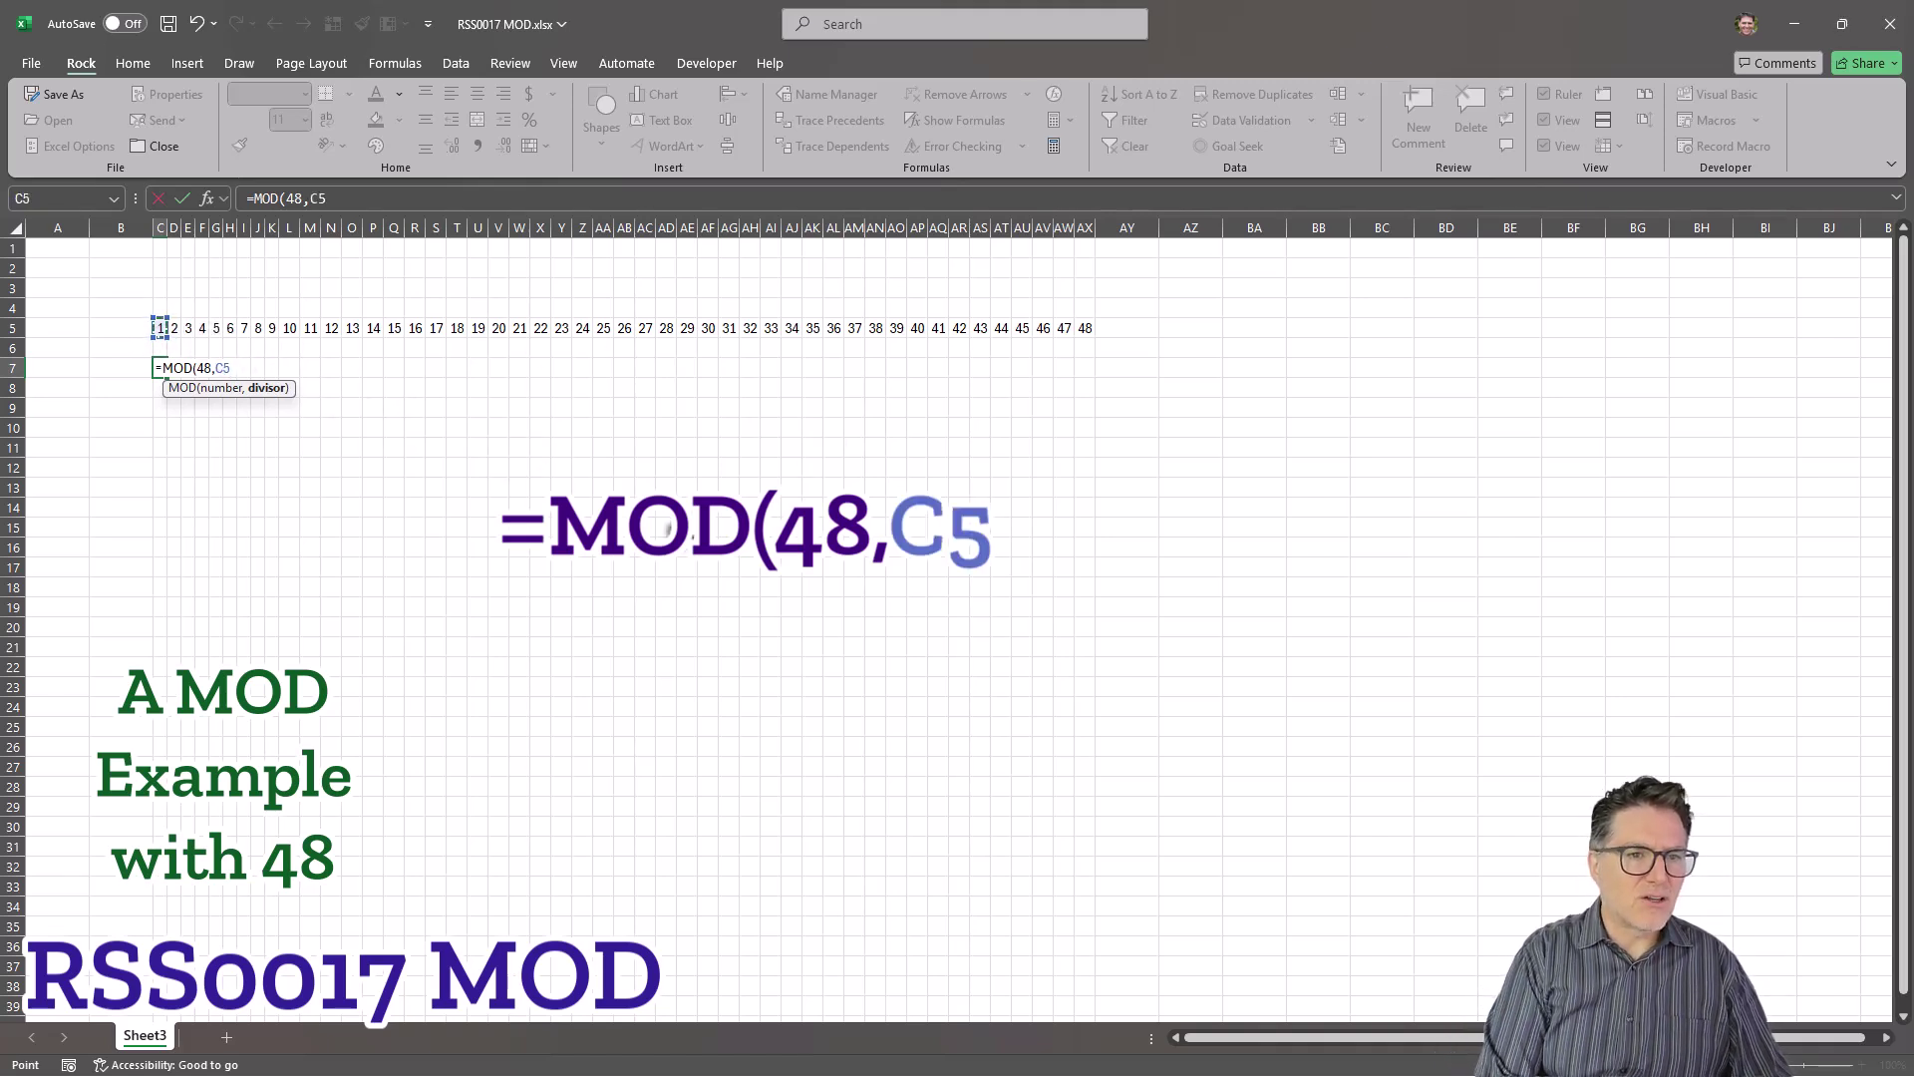
{"action": "type", "text": ")"}
{"action": "key", "text": "Return"}
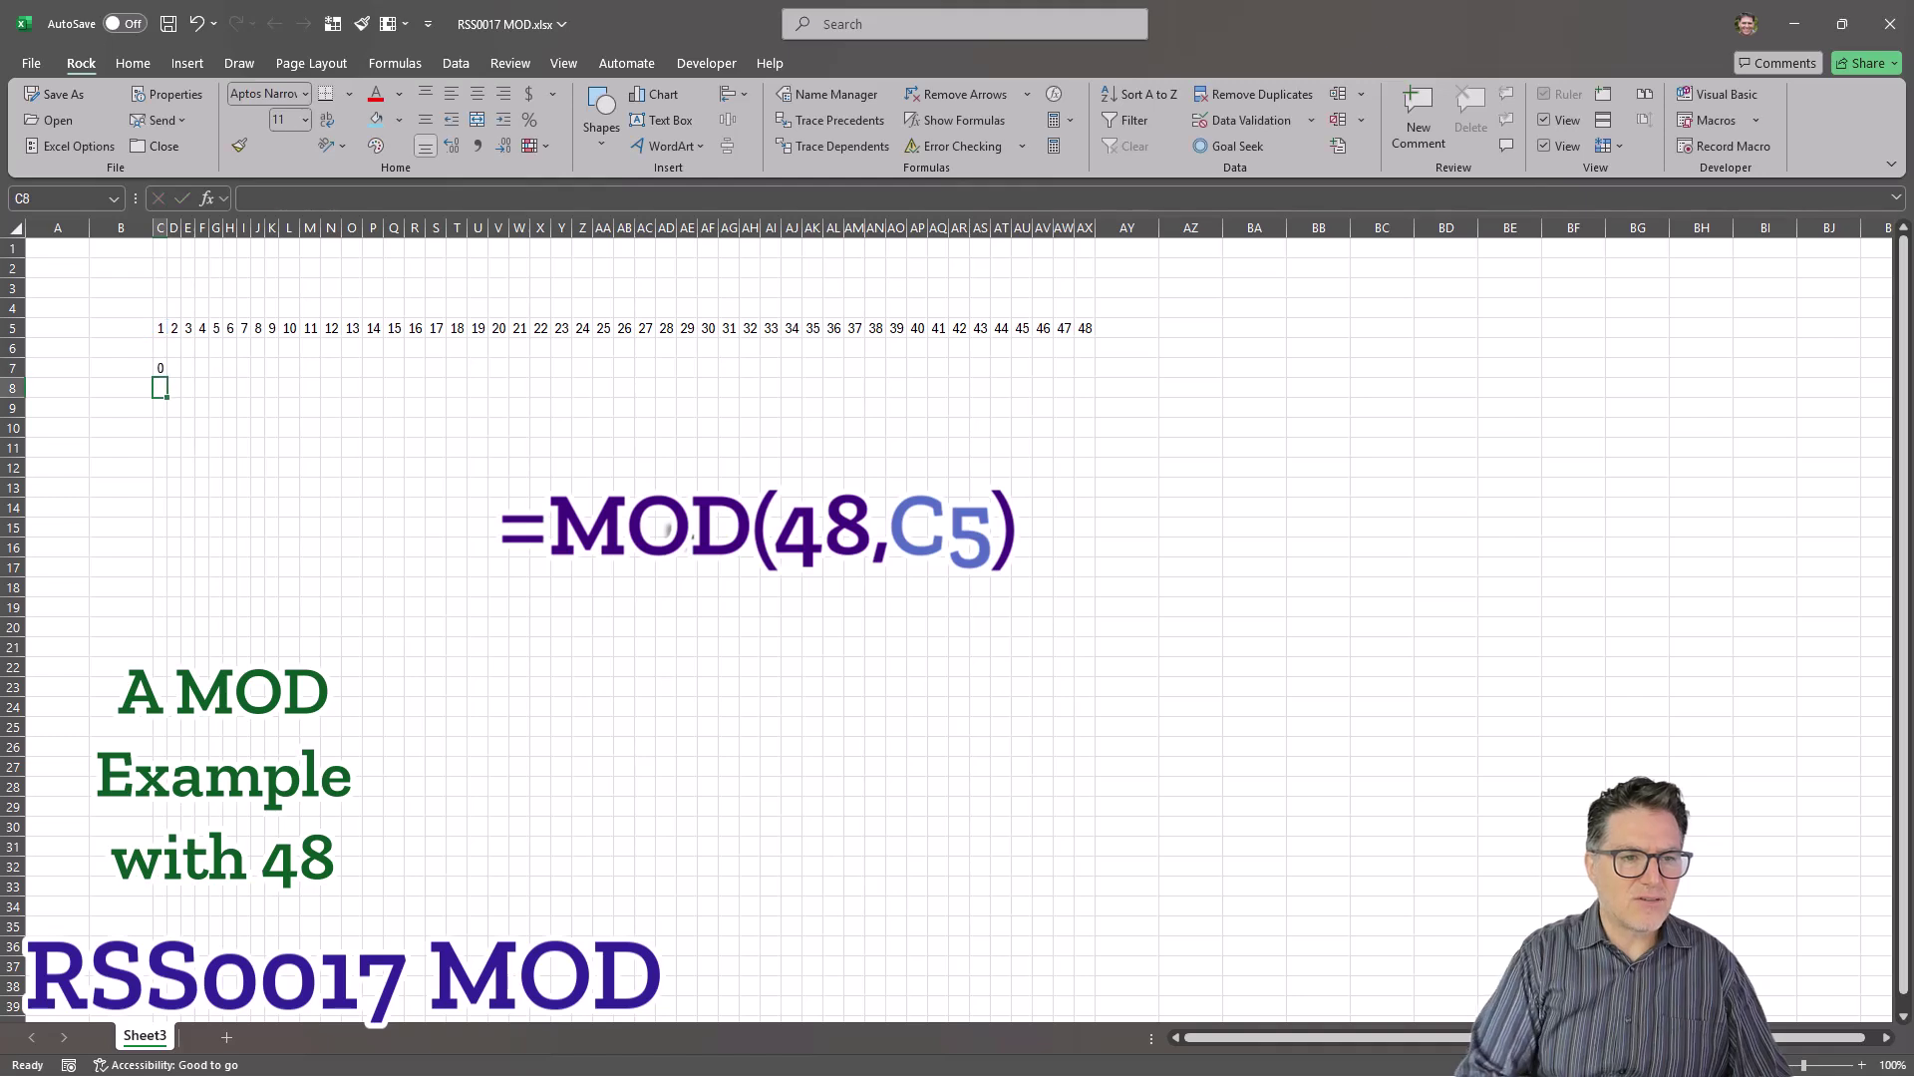
{"action": "key", "text": "Up"}
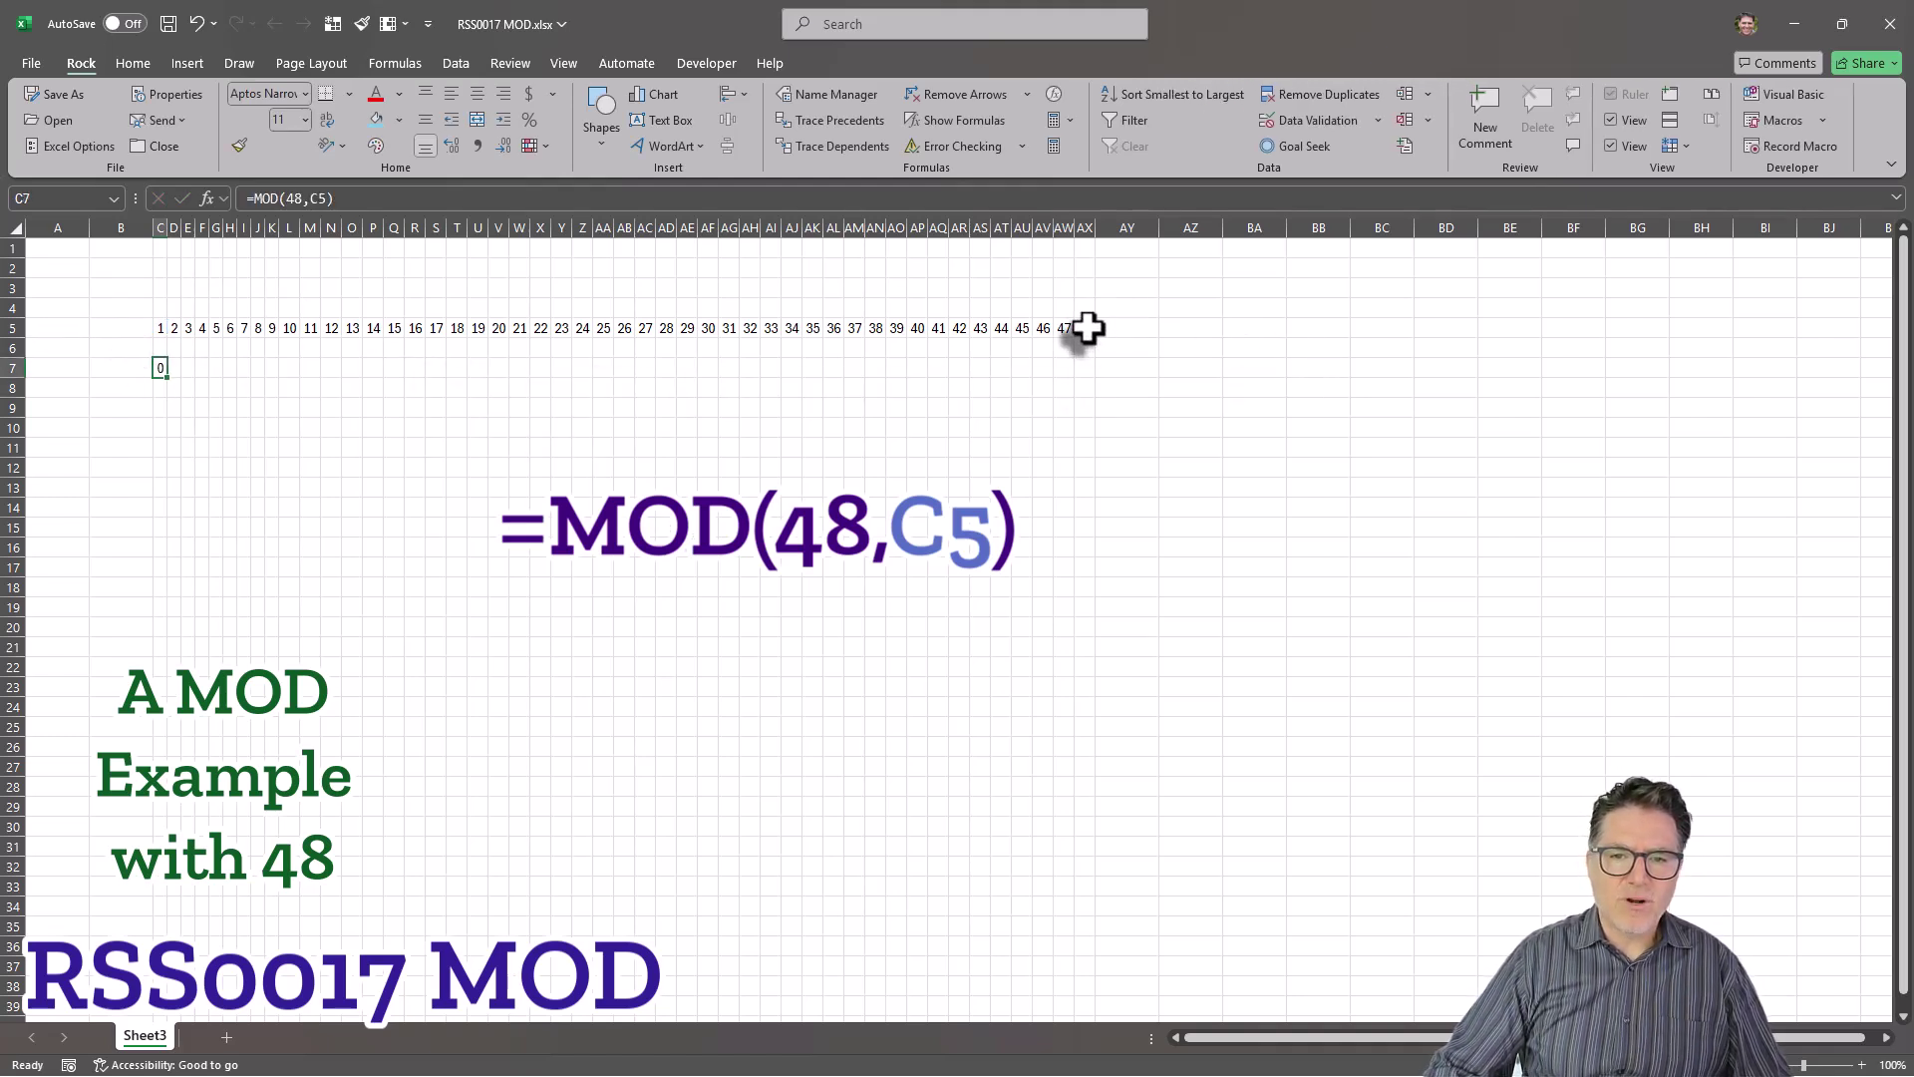
{"action": "key", "text": "F2"}
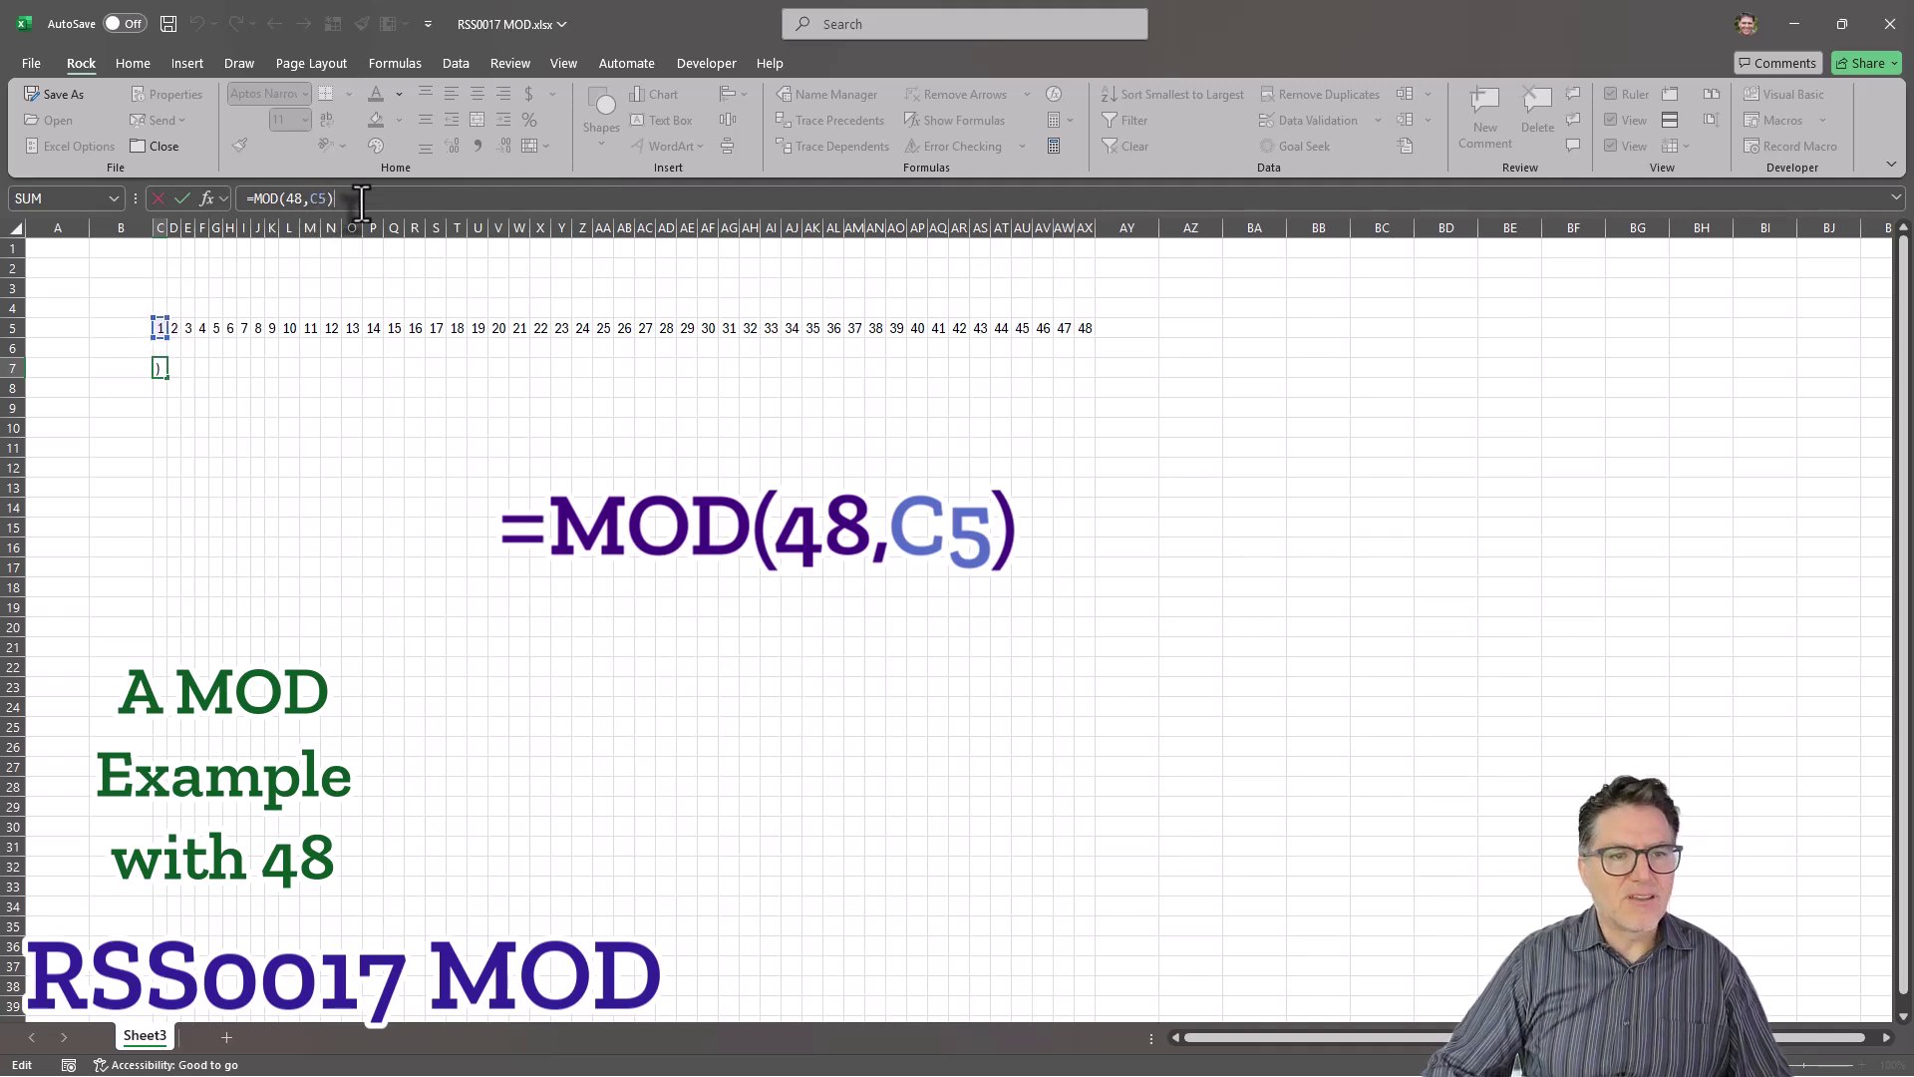
{"action": "key", "text": "ctrl+Return"}
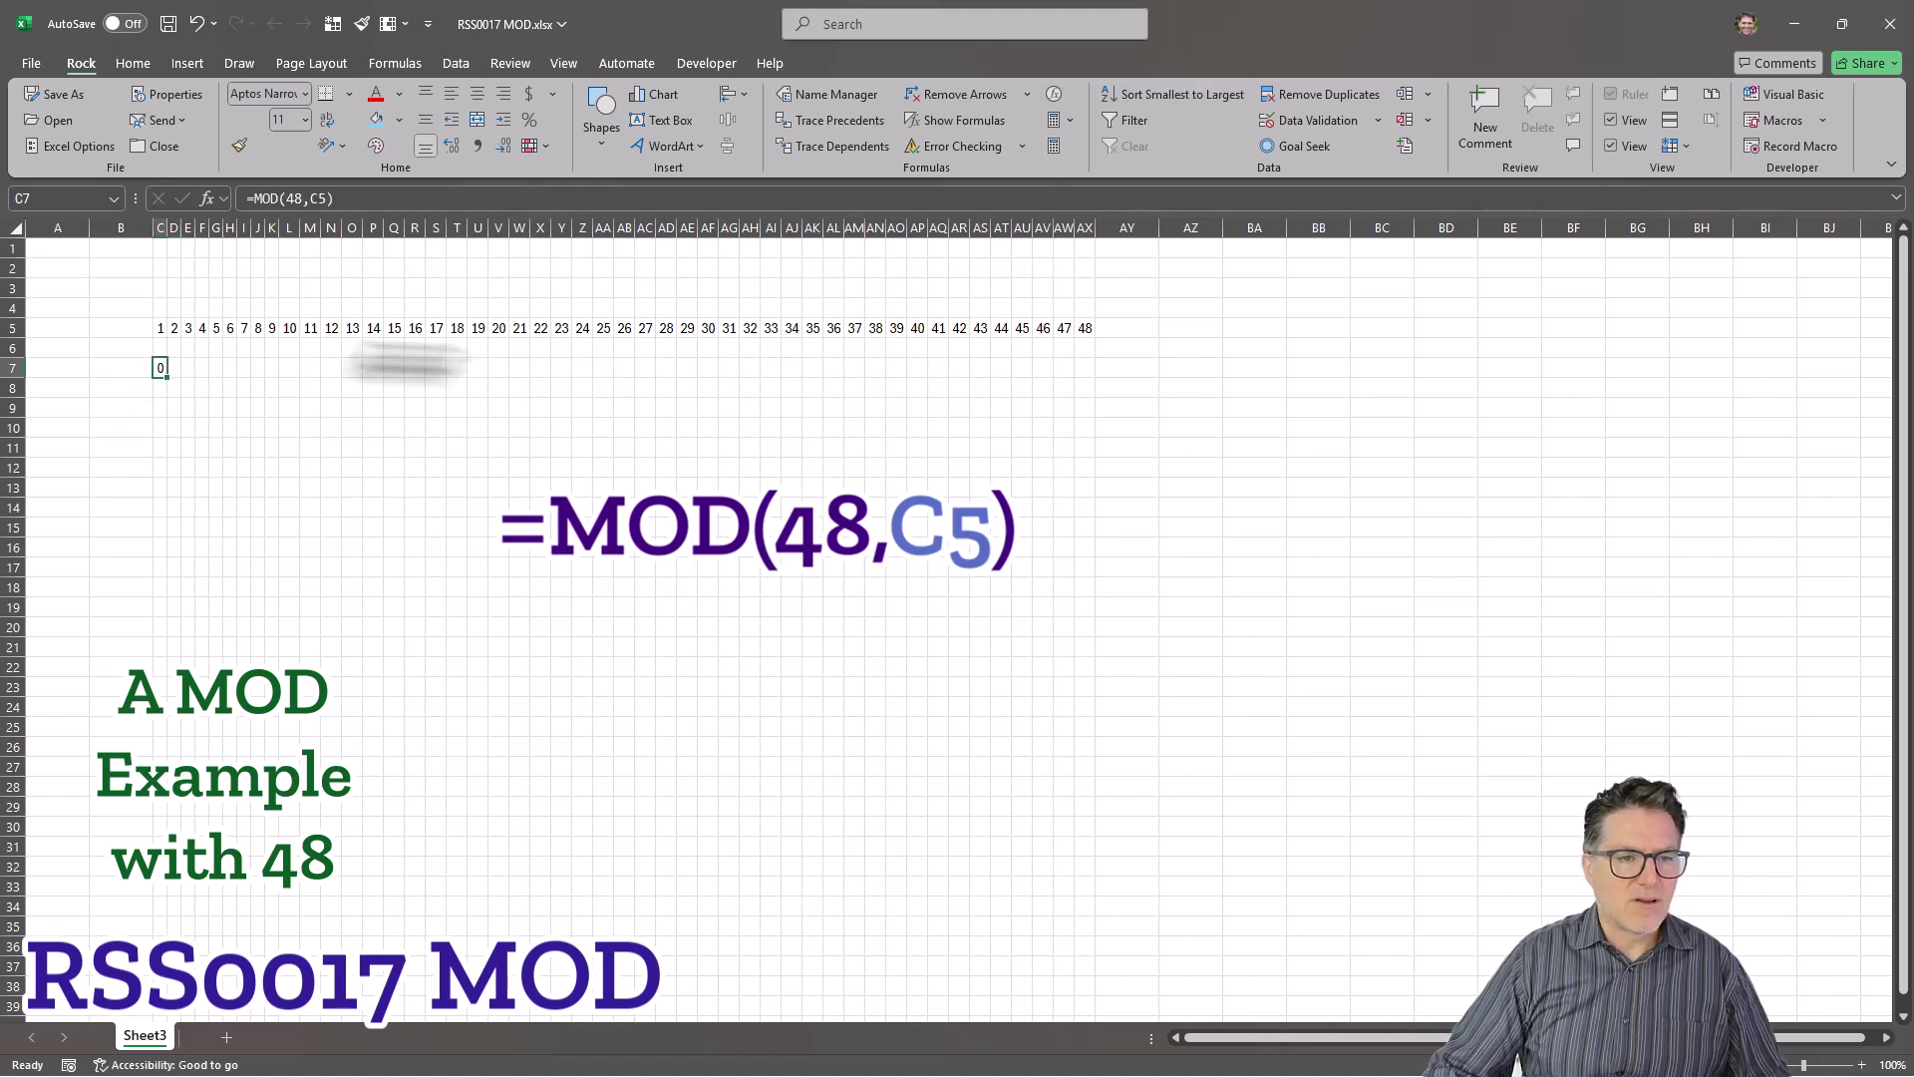
Step: Copy the MOD formula from C7 into D7 and fill it across row 7 through AX7
{"action": "key", "text": "ctrl+c"}
{"action": "left_click", "coordinate": [175, 368]}
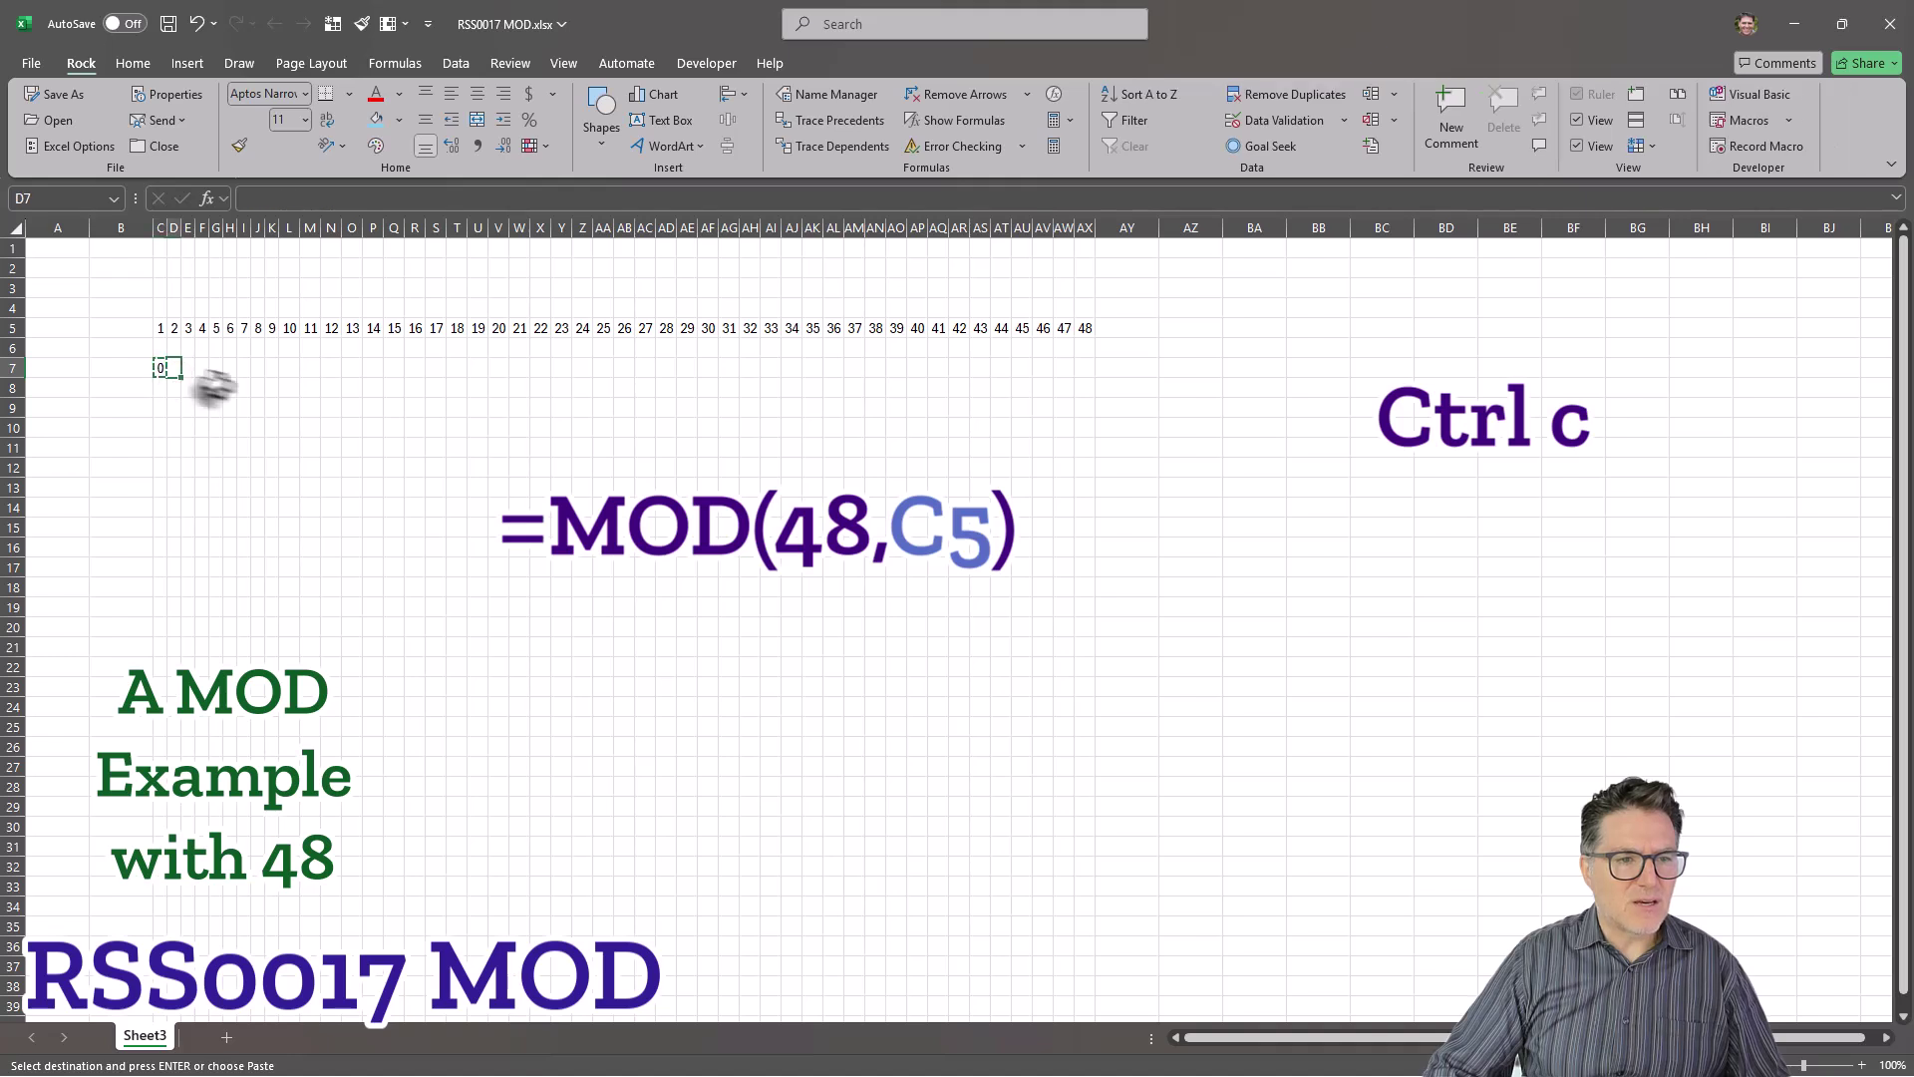
{"action": "key", "text": "ctrl+v"}
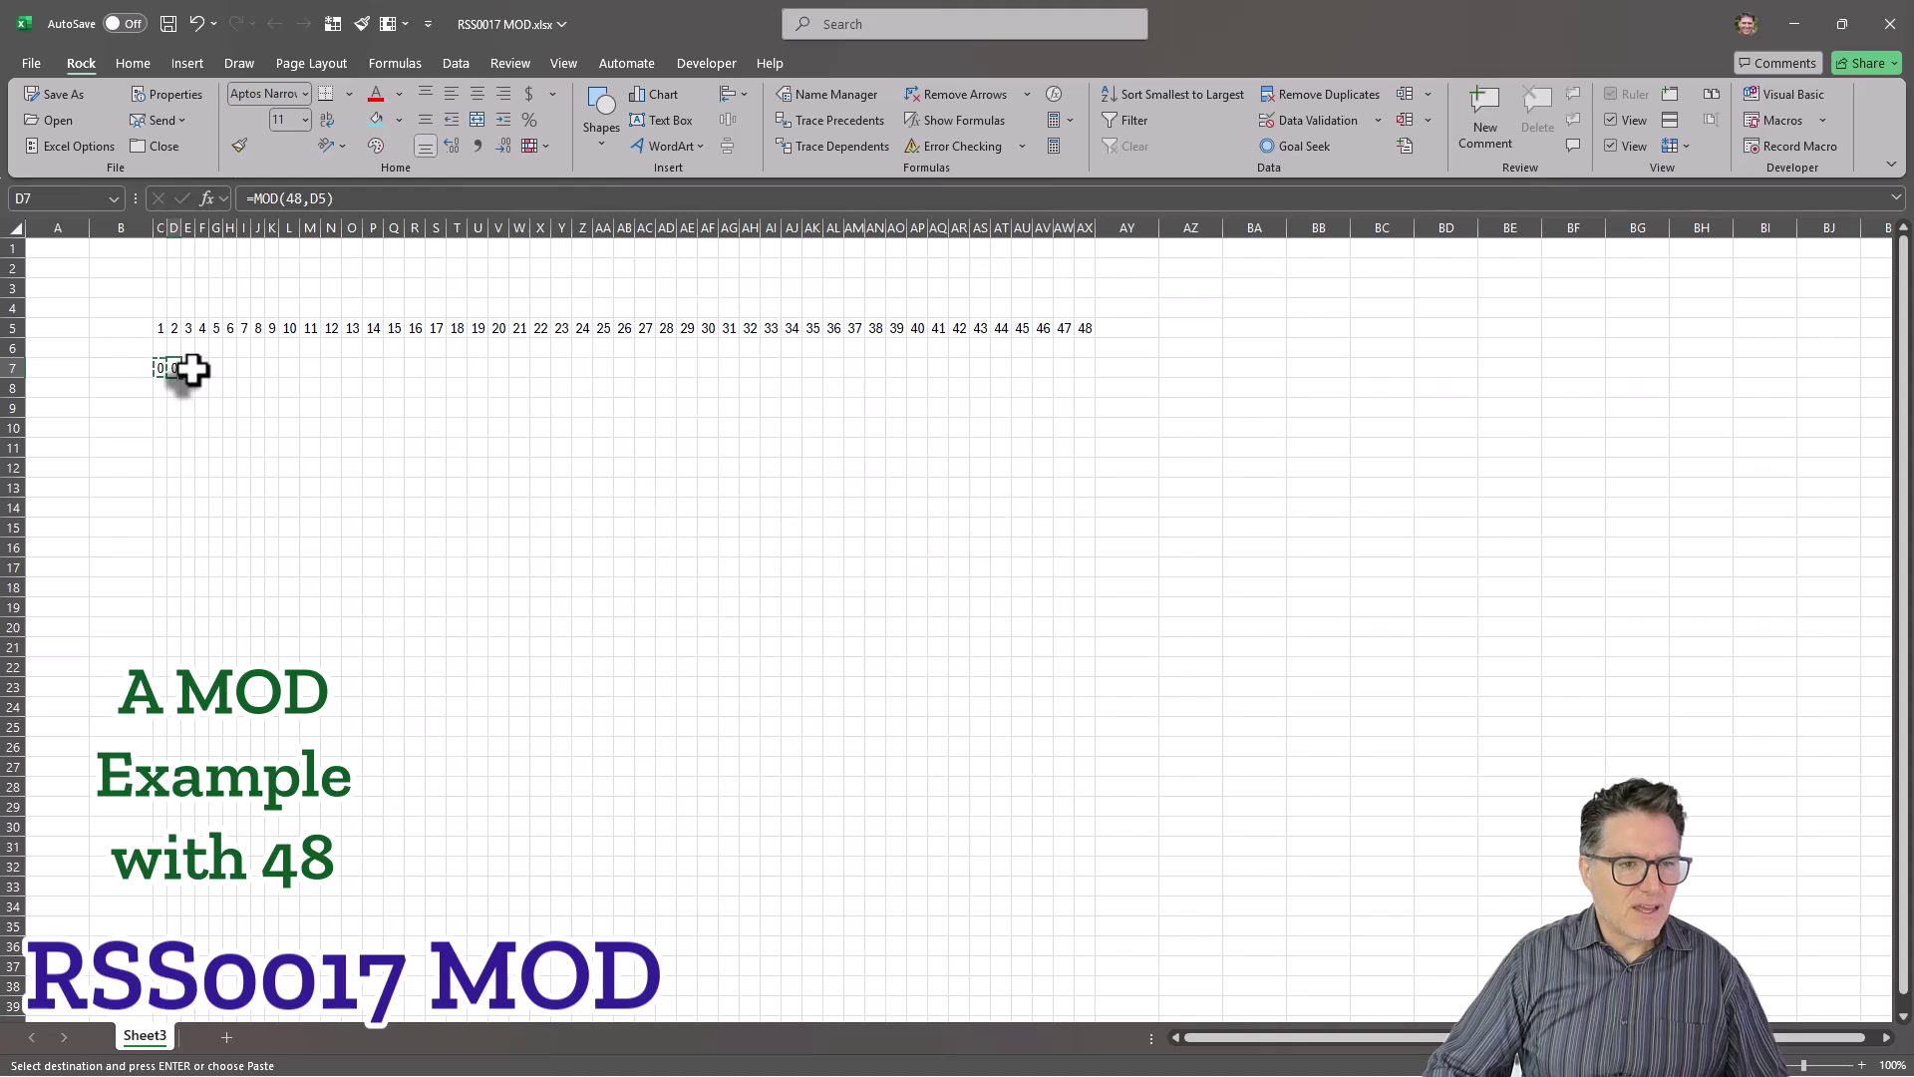
{"action": "left_click_drag", "start_coordinate": [172, 371], "coordinate": [1081, 368]}
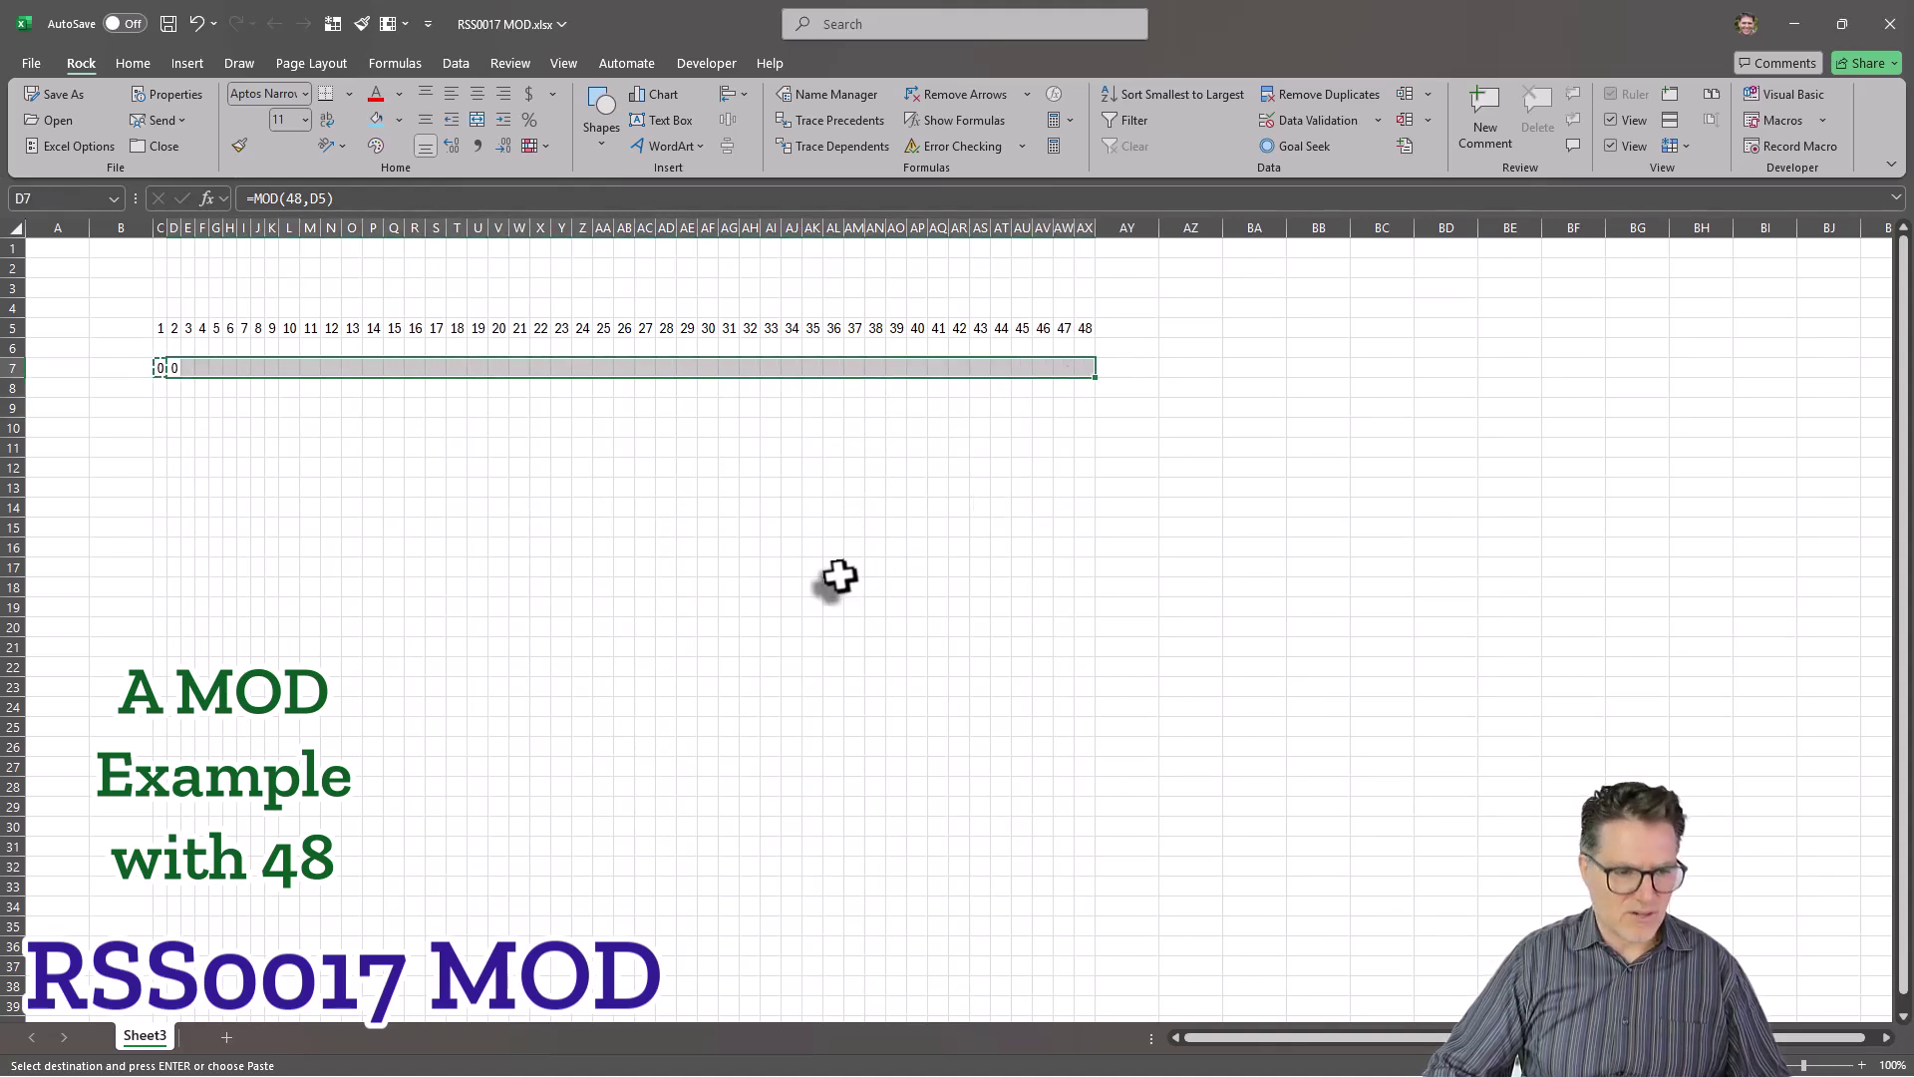
{"action": "key", "text": "ctrl+r"}
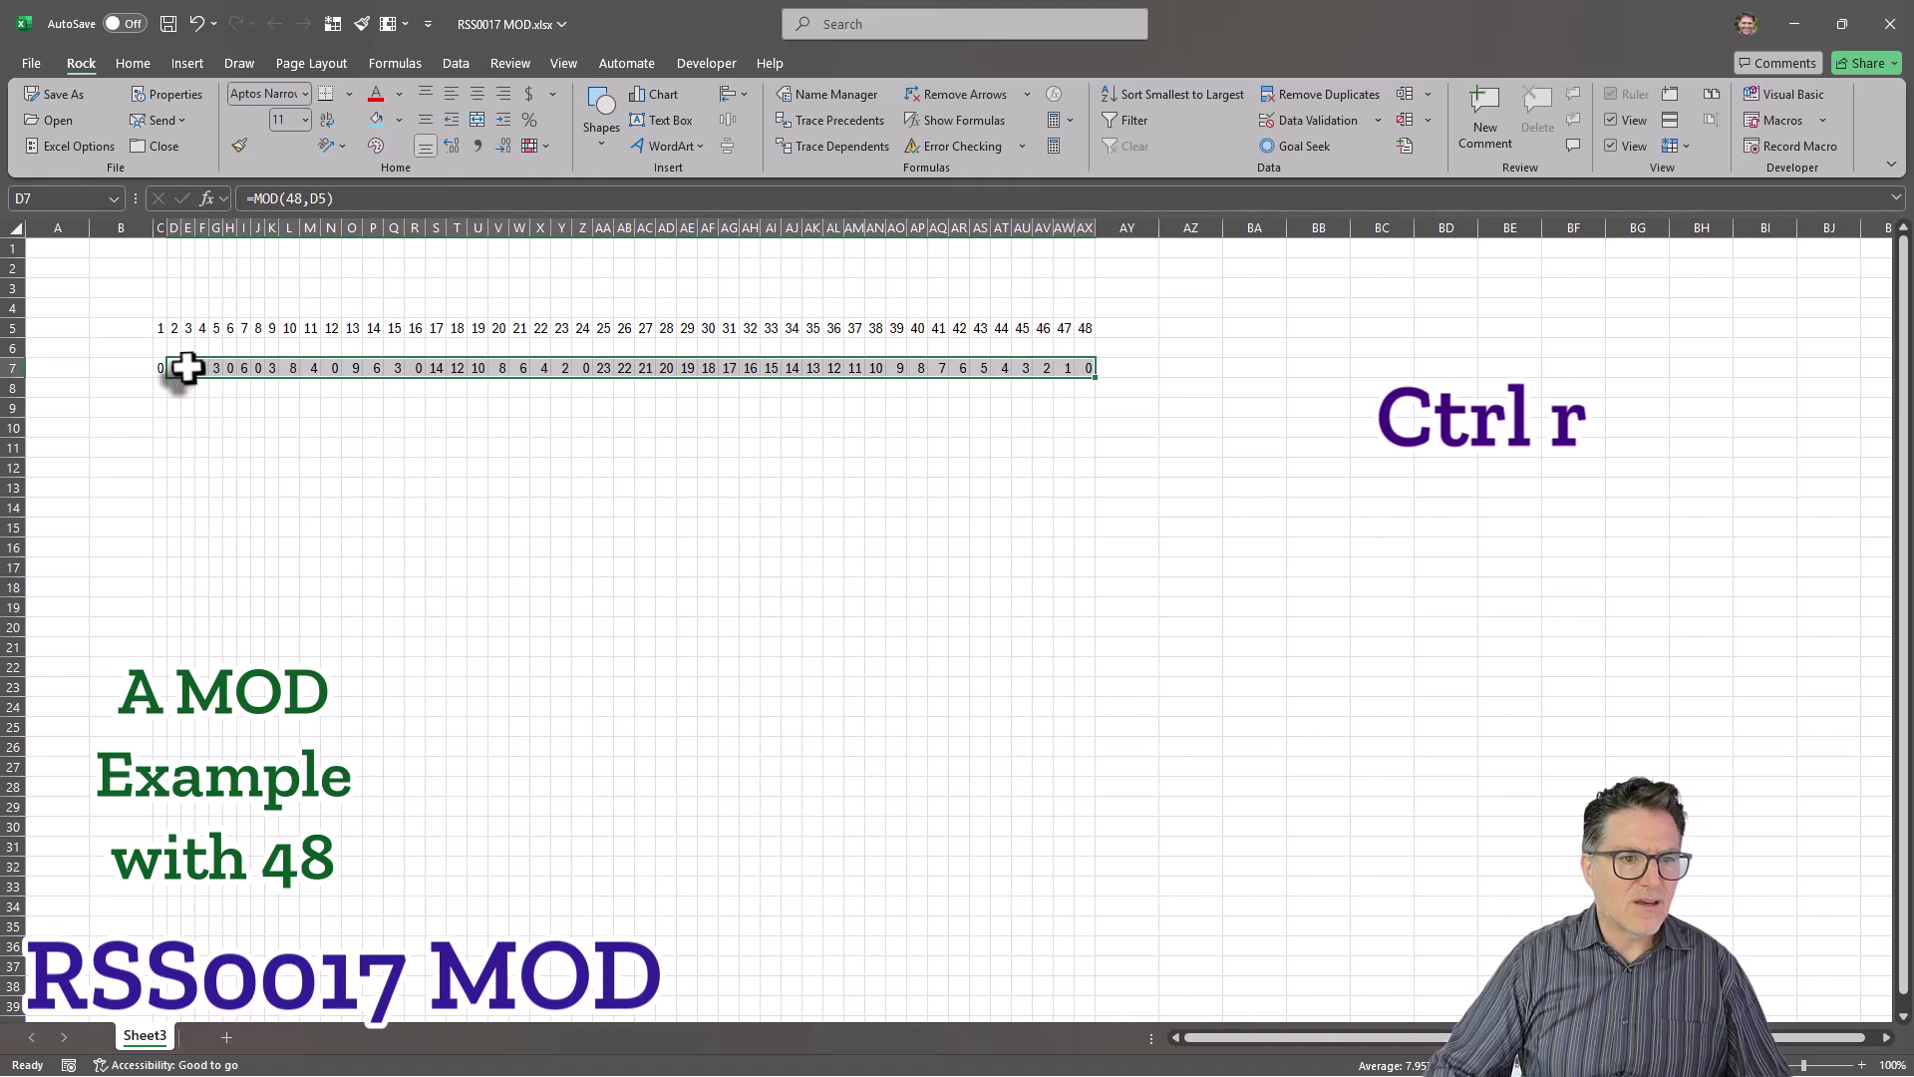
Step: Examine the MOD results in row 7 one cell at a time, from E7 through Z7, against the divisors in row 5
{"action": "left_click", "coordinate": [187, 369]}
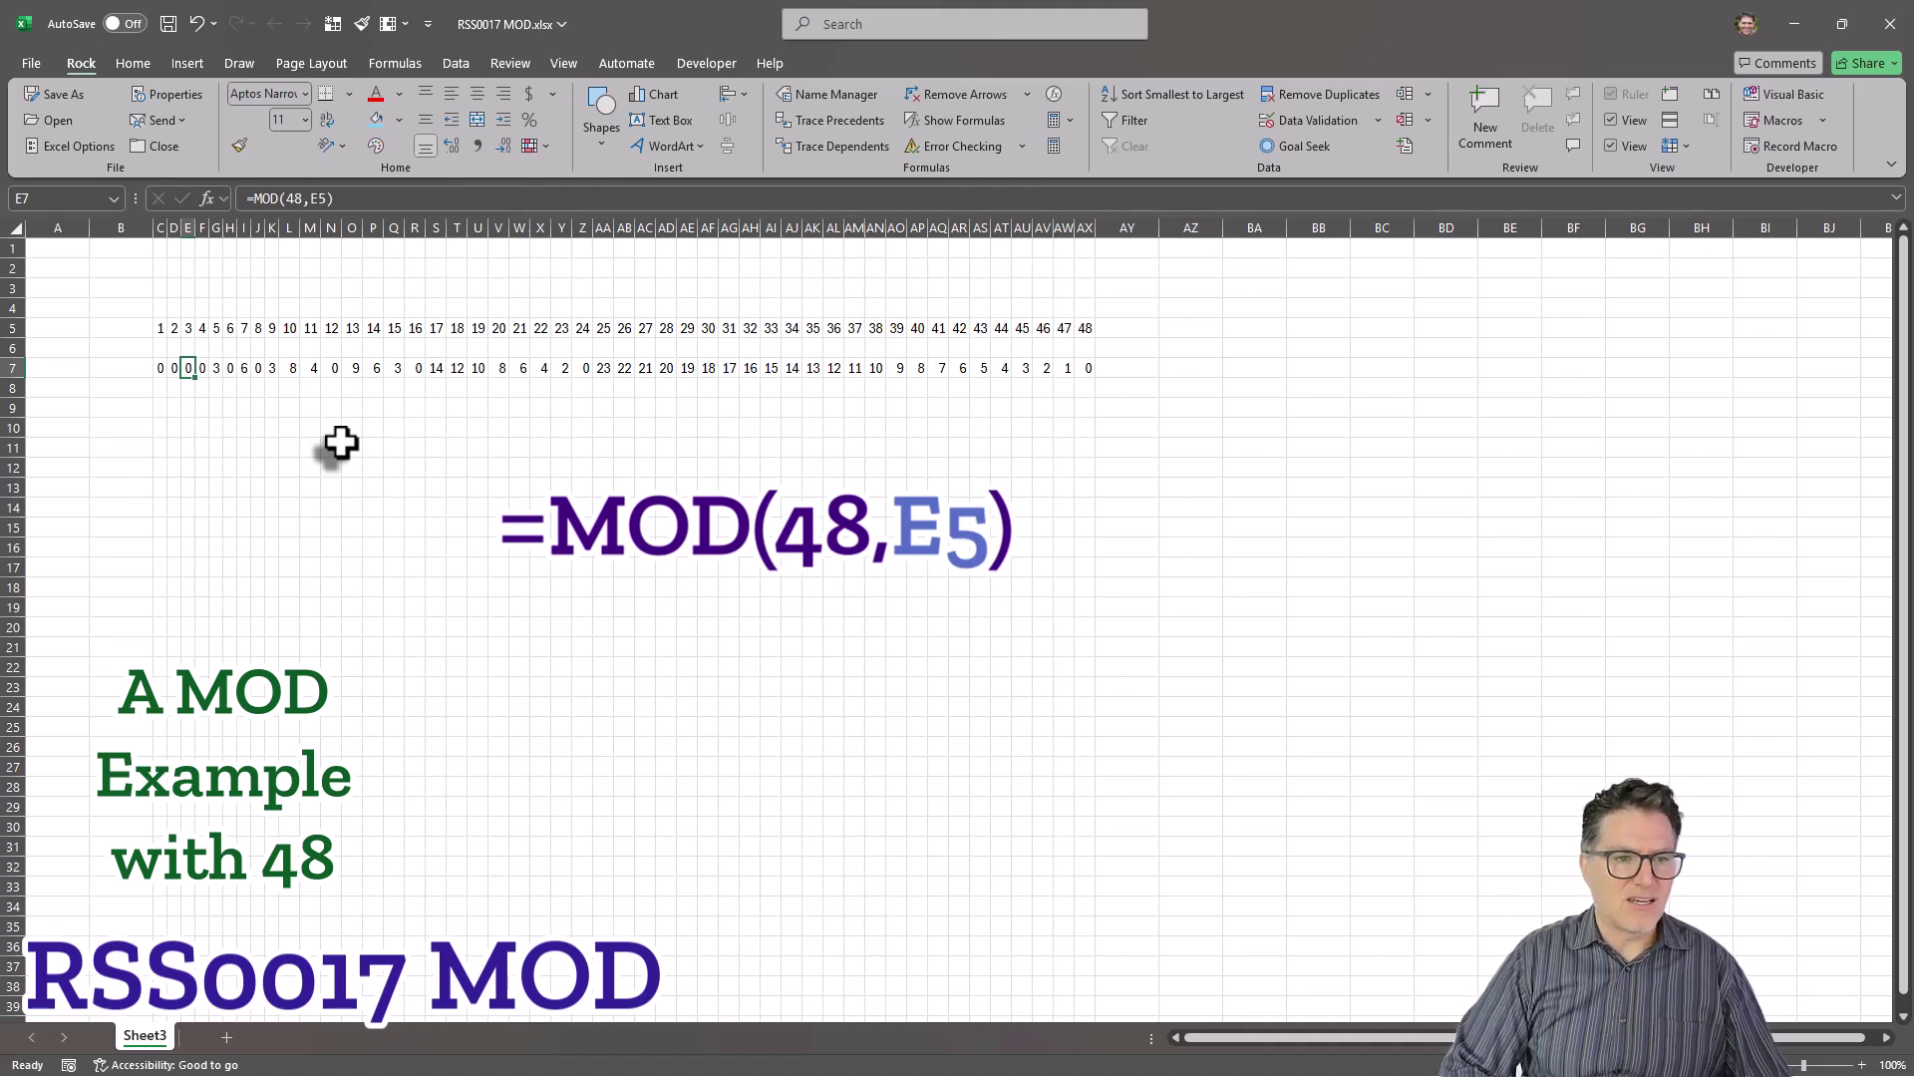
{"action": "key", "text": "Right"}
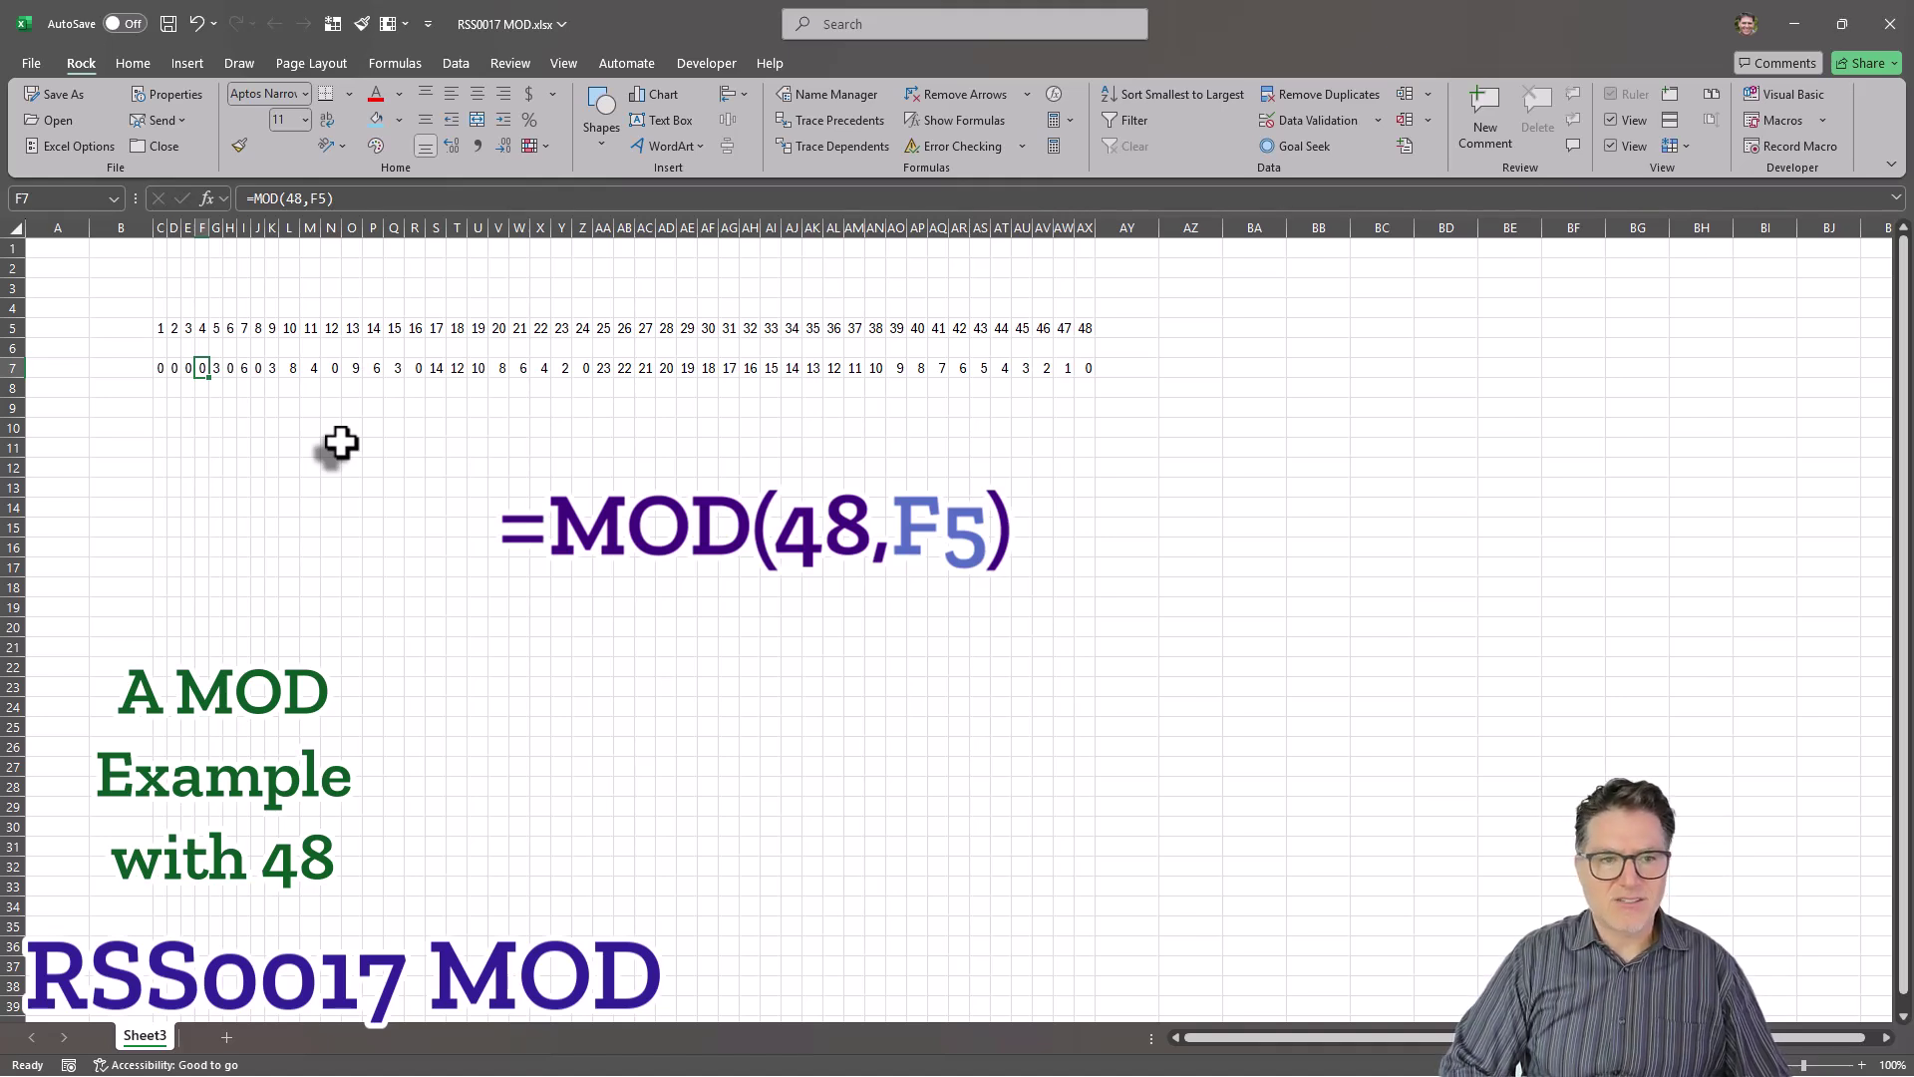
{"action": "key", "text": "Right"}
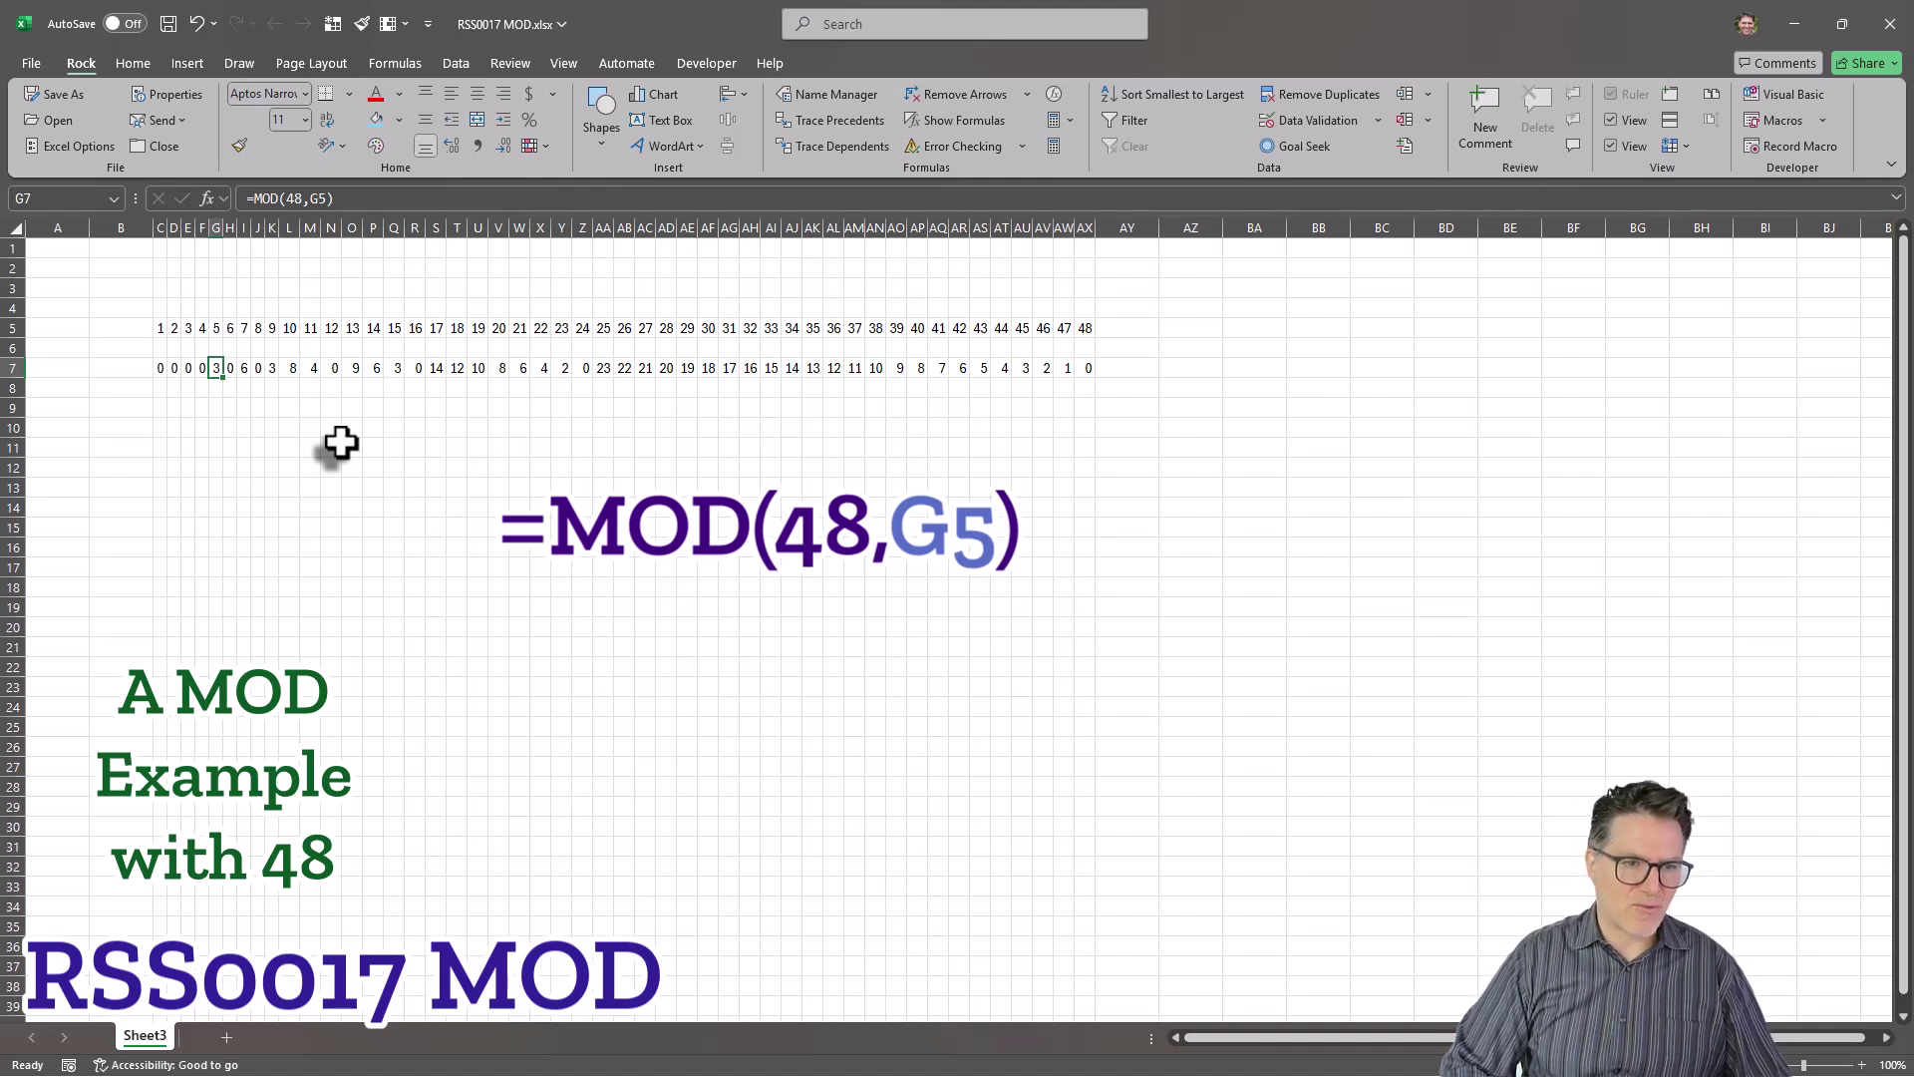
{"action": "key", "text": "Right"}
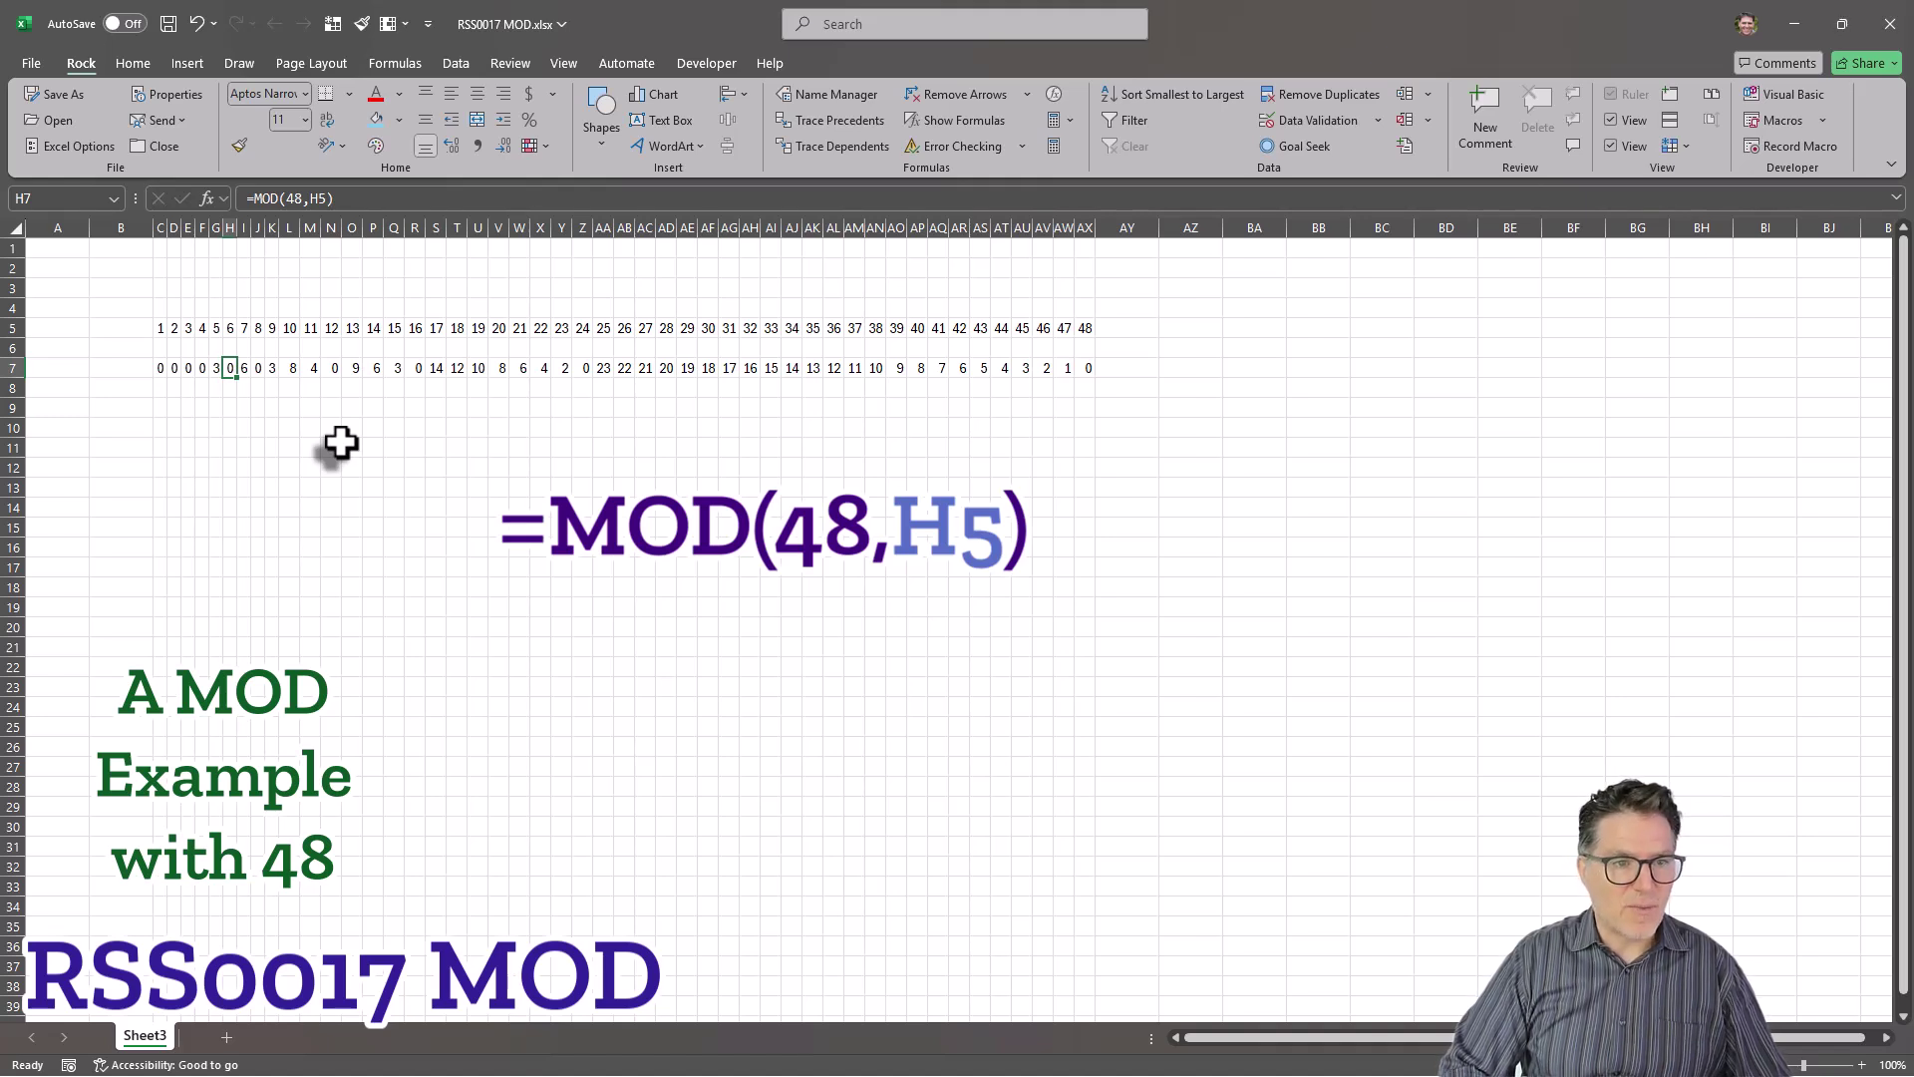
{"action": "key", "text": "Right"}
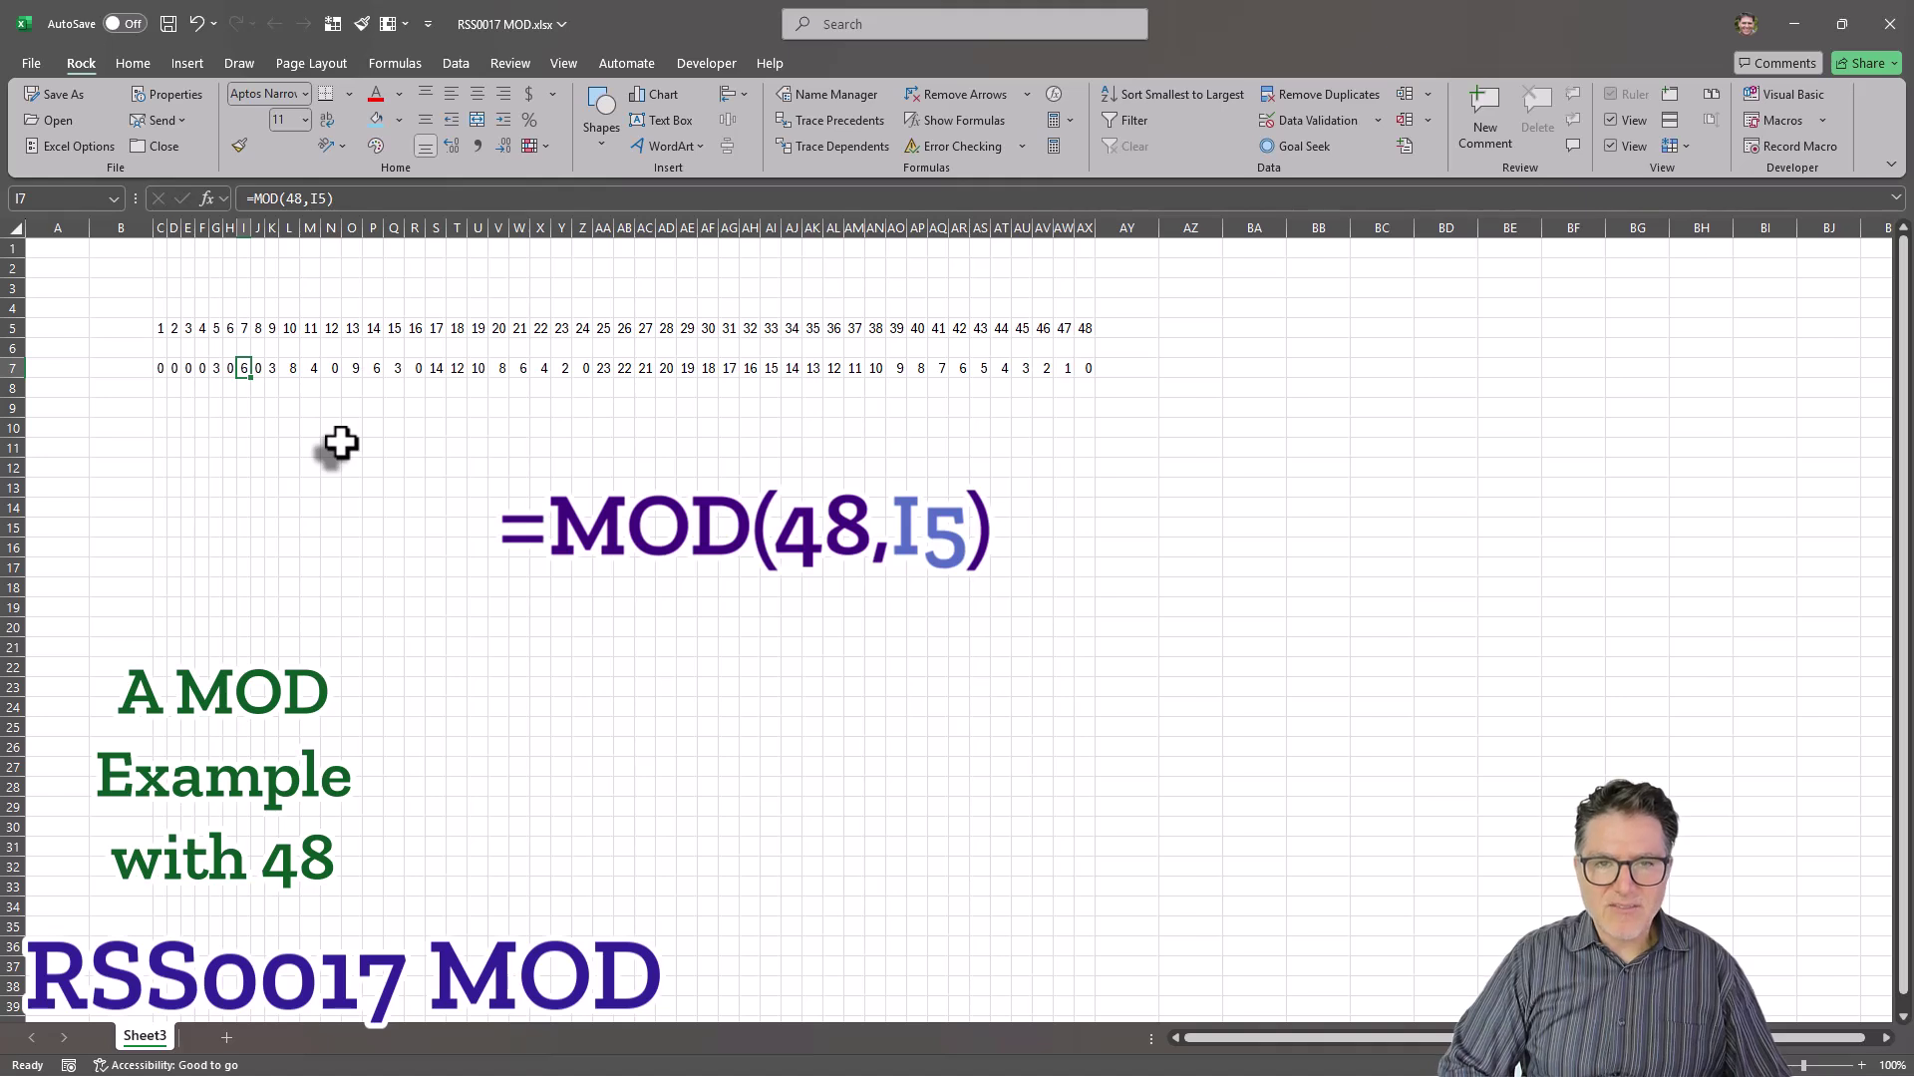
{"action": "key", "text": "Right"}
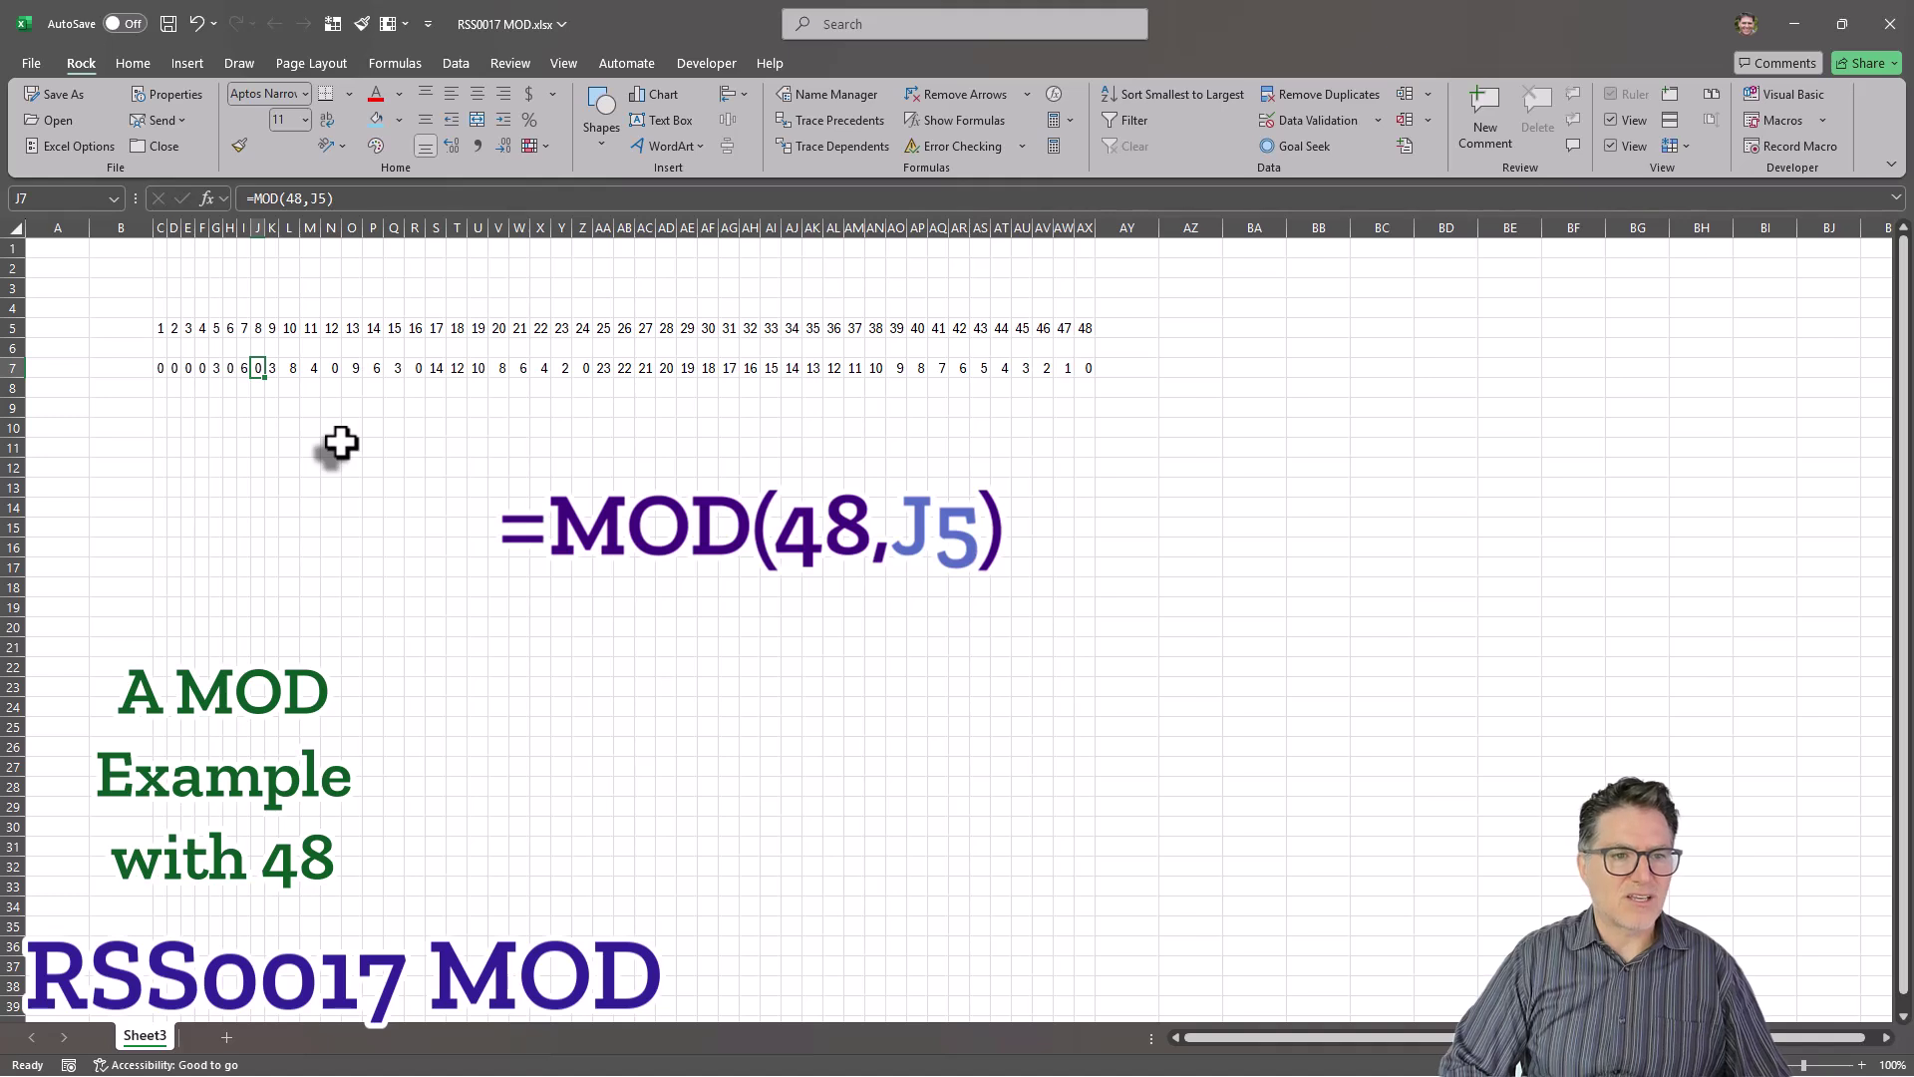
{"action": "key", "text": "Right"}
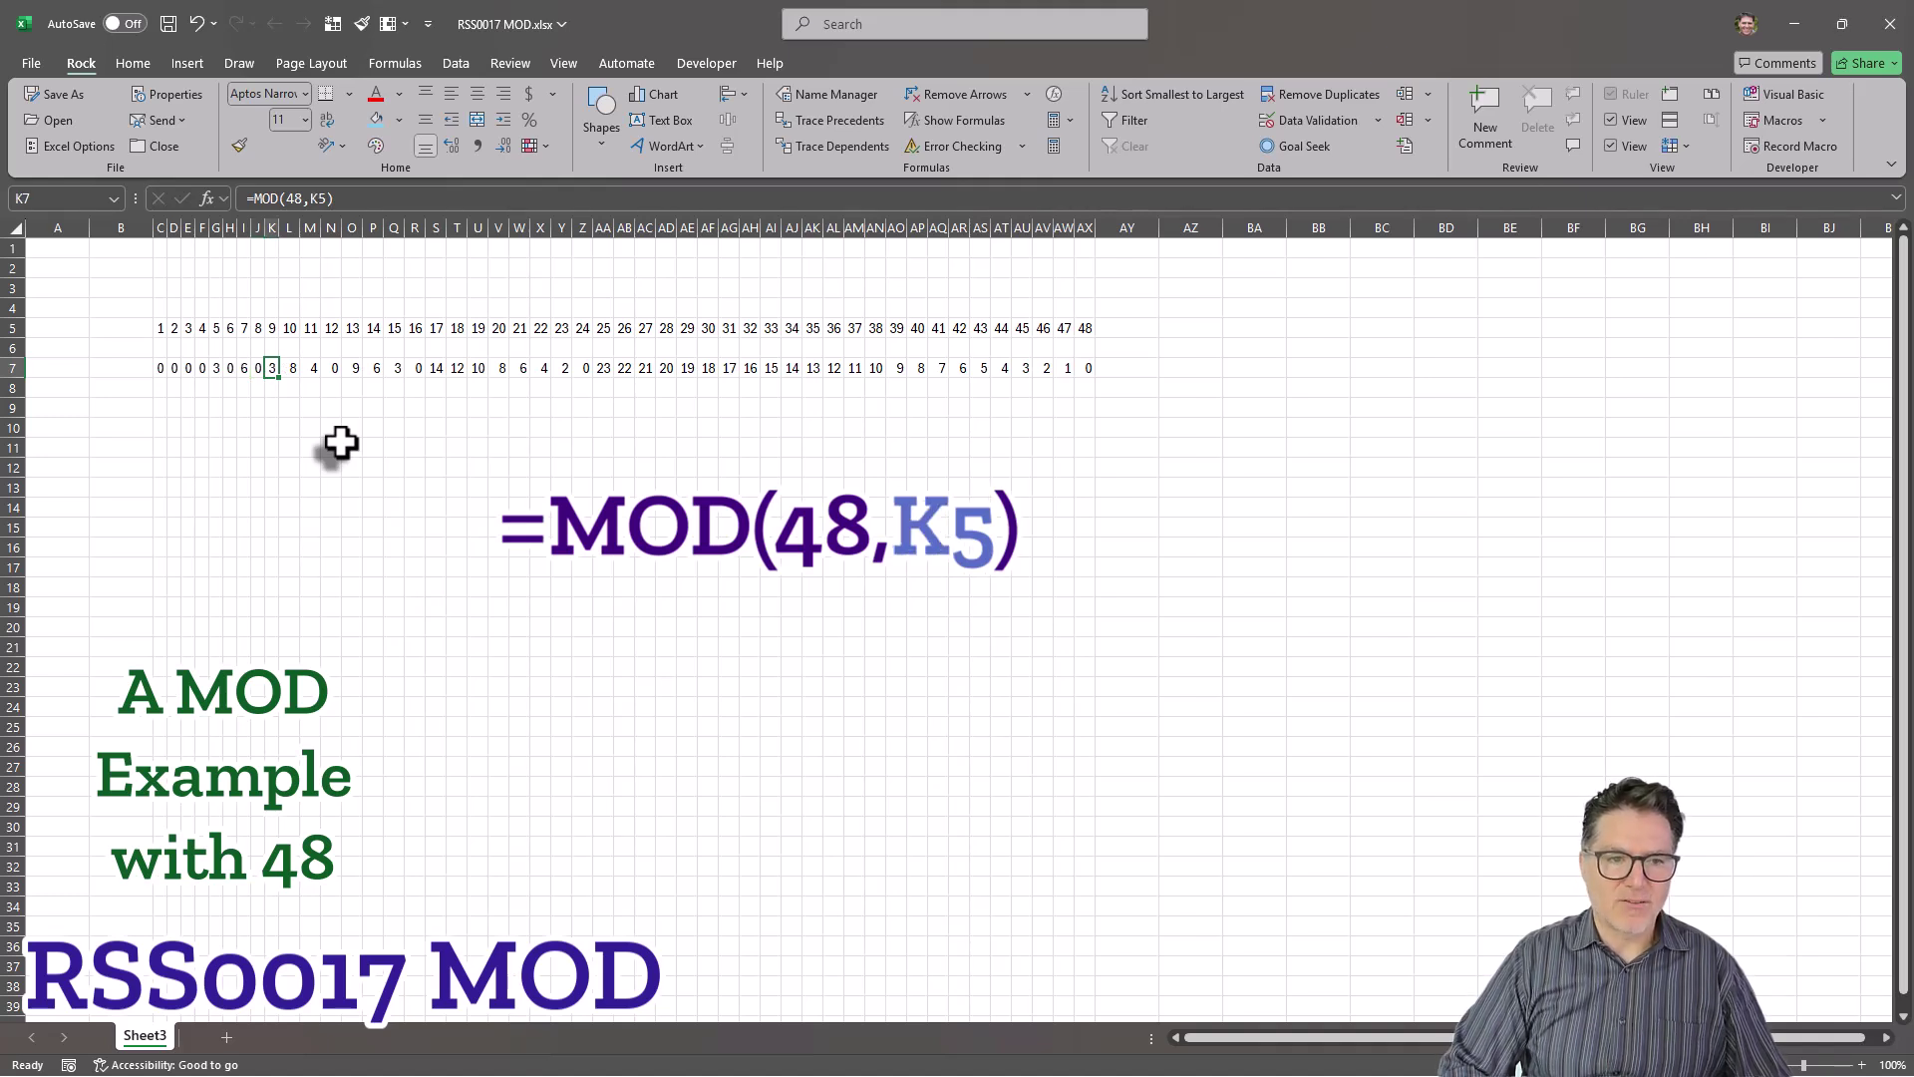
{"action": "key", "text": "Right"}
{"action": "key", "text": "Right"}
{"action": "key", "text": "Right"}
{"action": "key", "text": "Right"}
{"action": "key", "text": "Right"}
{"action": "key", "text": "Right"}
{"action": "key", "text": "Right"}
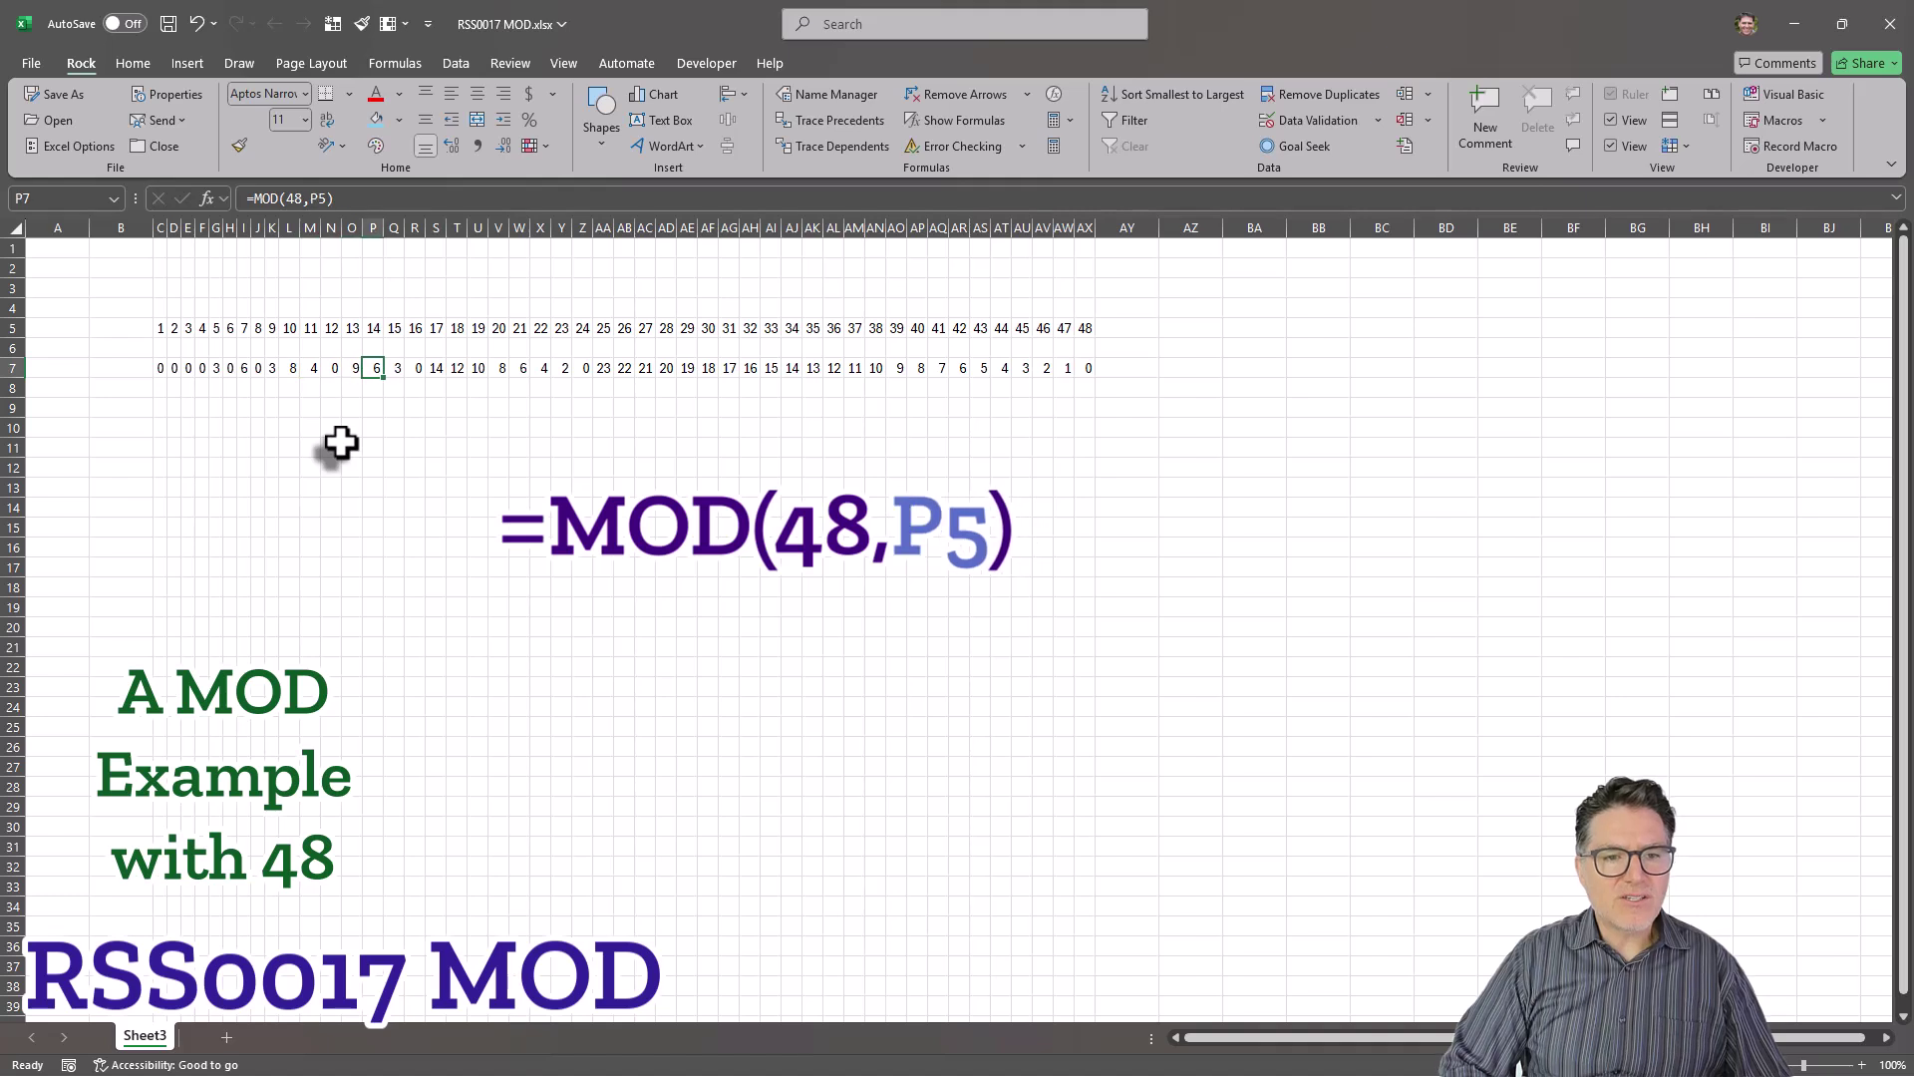
{"action": "key", "text": "Right"}
{"action": "key", "text": "Right"}
{"action": "key", "text": "Right"}
{"action": "key", "text": "Right"}
{"action": "key", "text": "Right"}
{"action": "key", "text": "Right"}
{"action": "key", "text": "Right"}
{"action": "key", "text": "Right"}
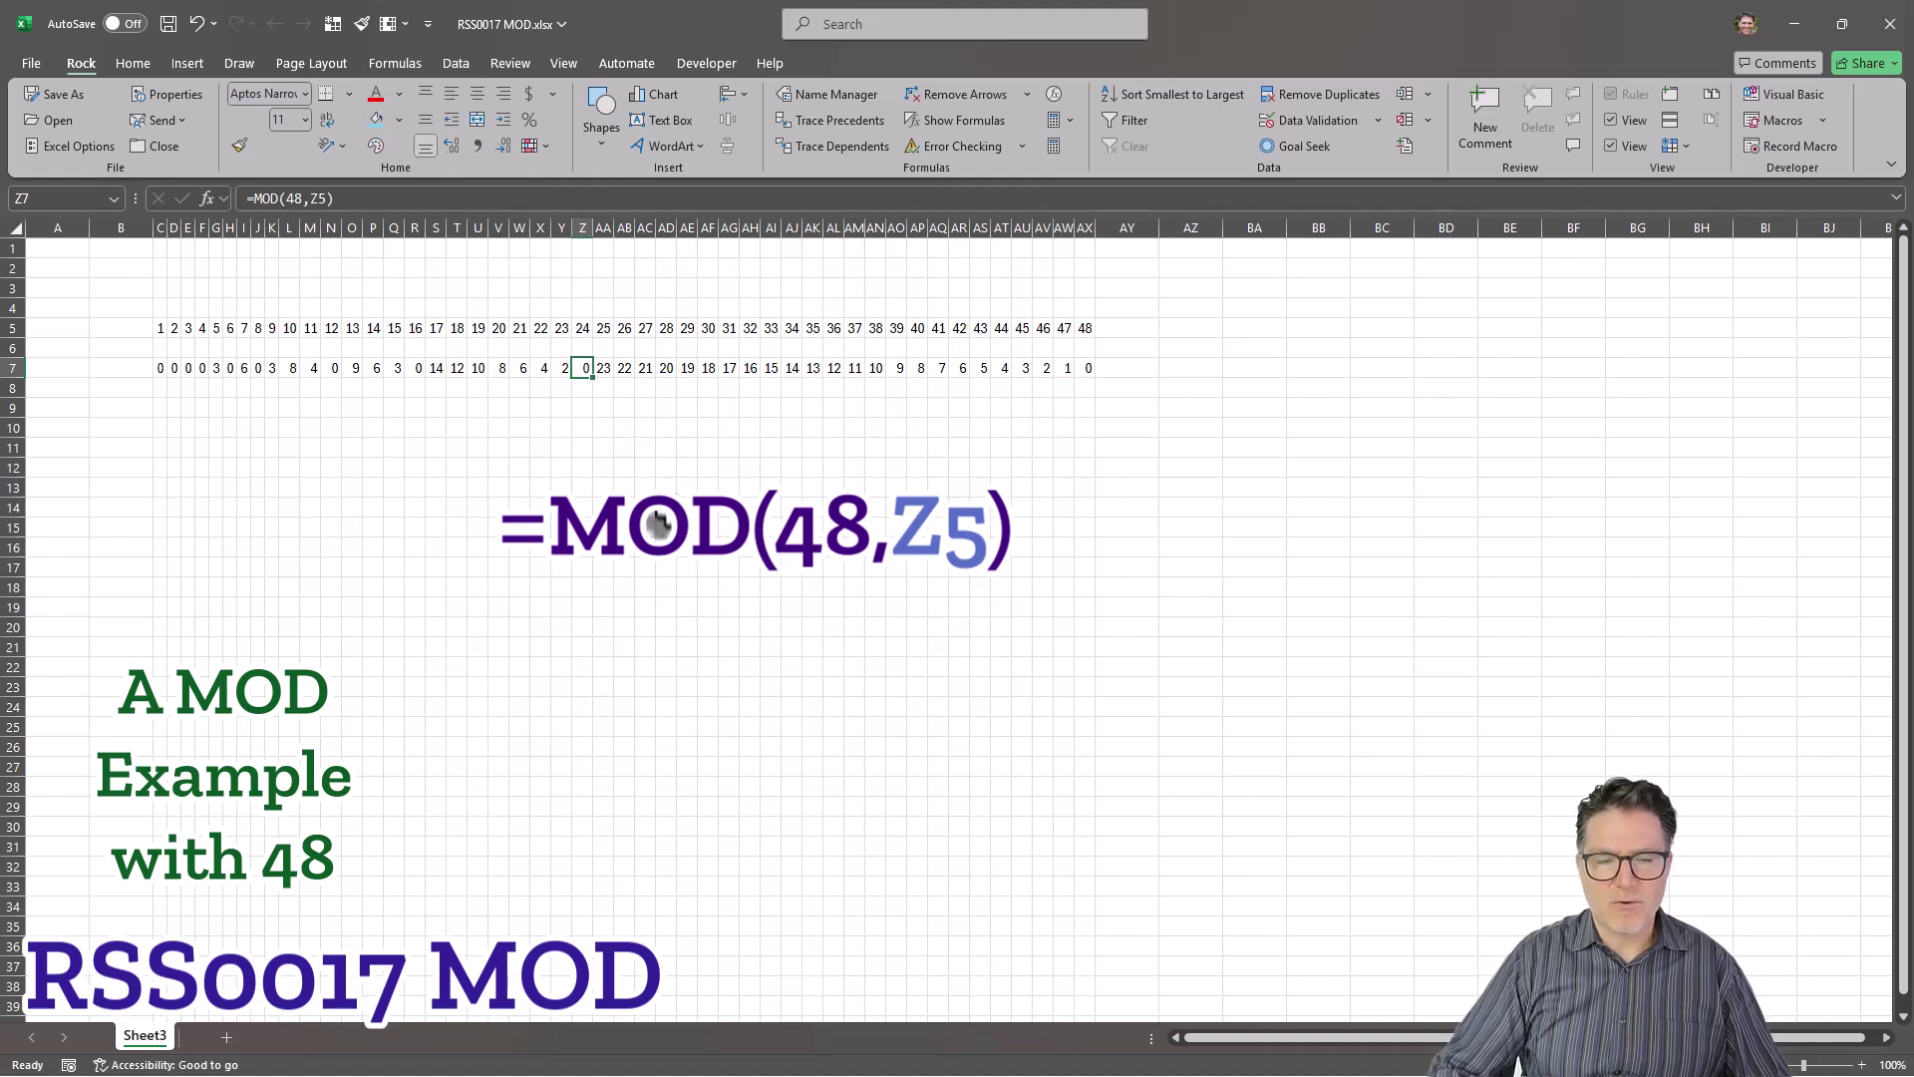
Step: Change the formula in C7 to =MOD(C5,12), with the row 5 number as the number and 12 as the divisor
{"action": "key", "text": "ctrl+z"}
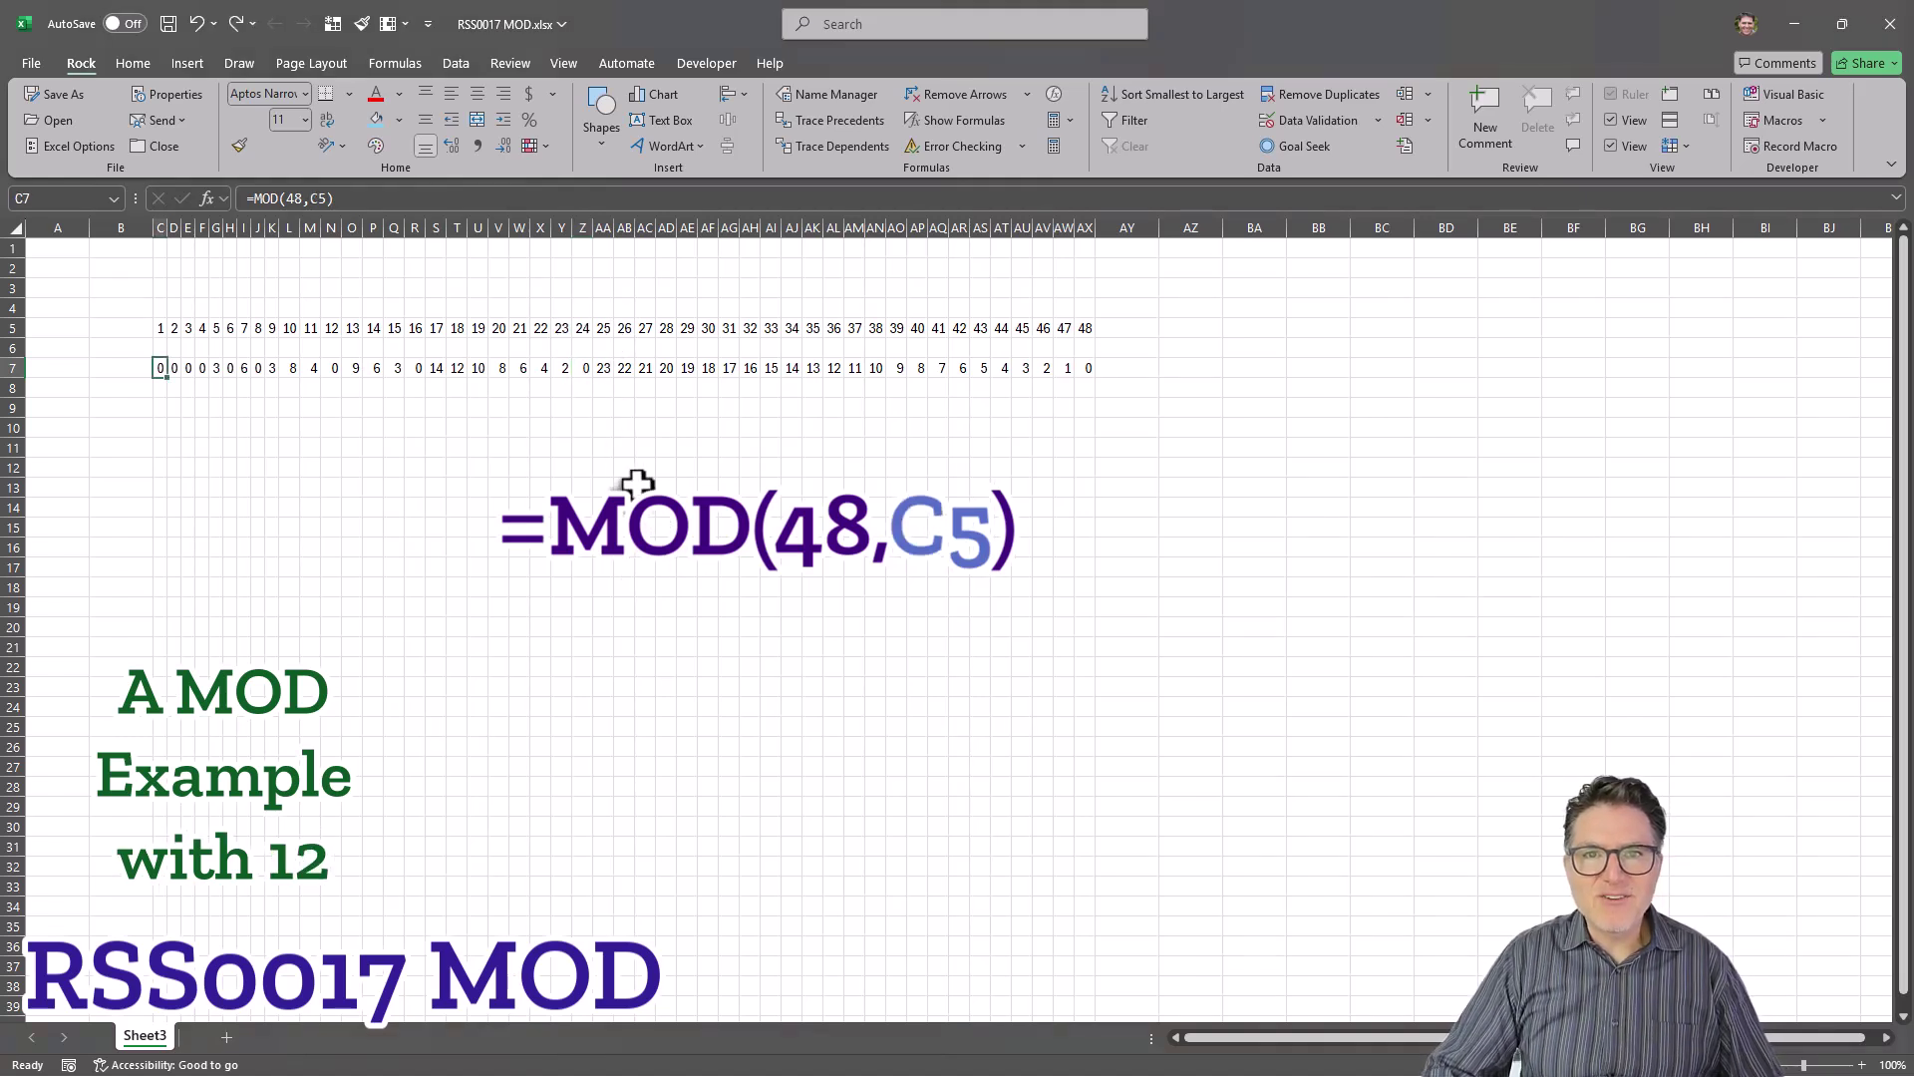
{"action": "double_click", "coordinate": [292, 199]}
{"action": "left_click", "coordinate": [159, 328]}
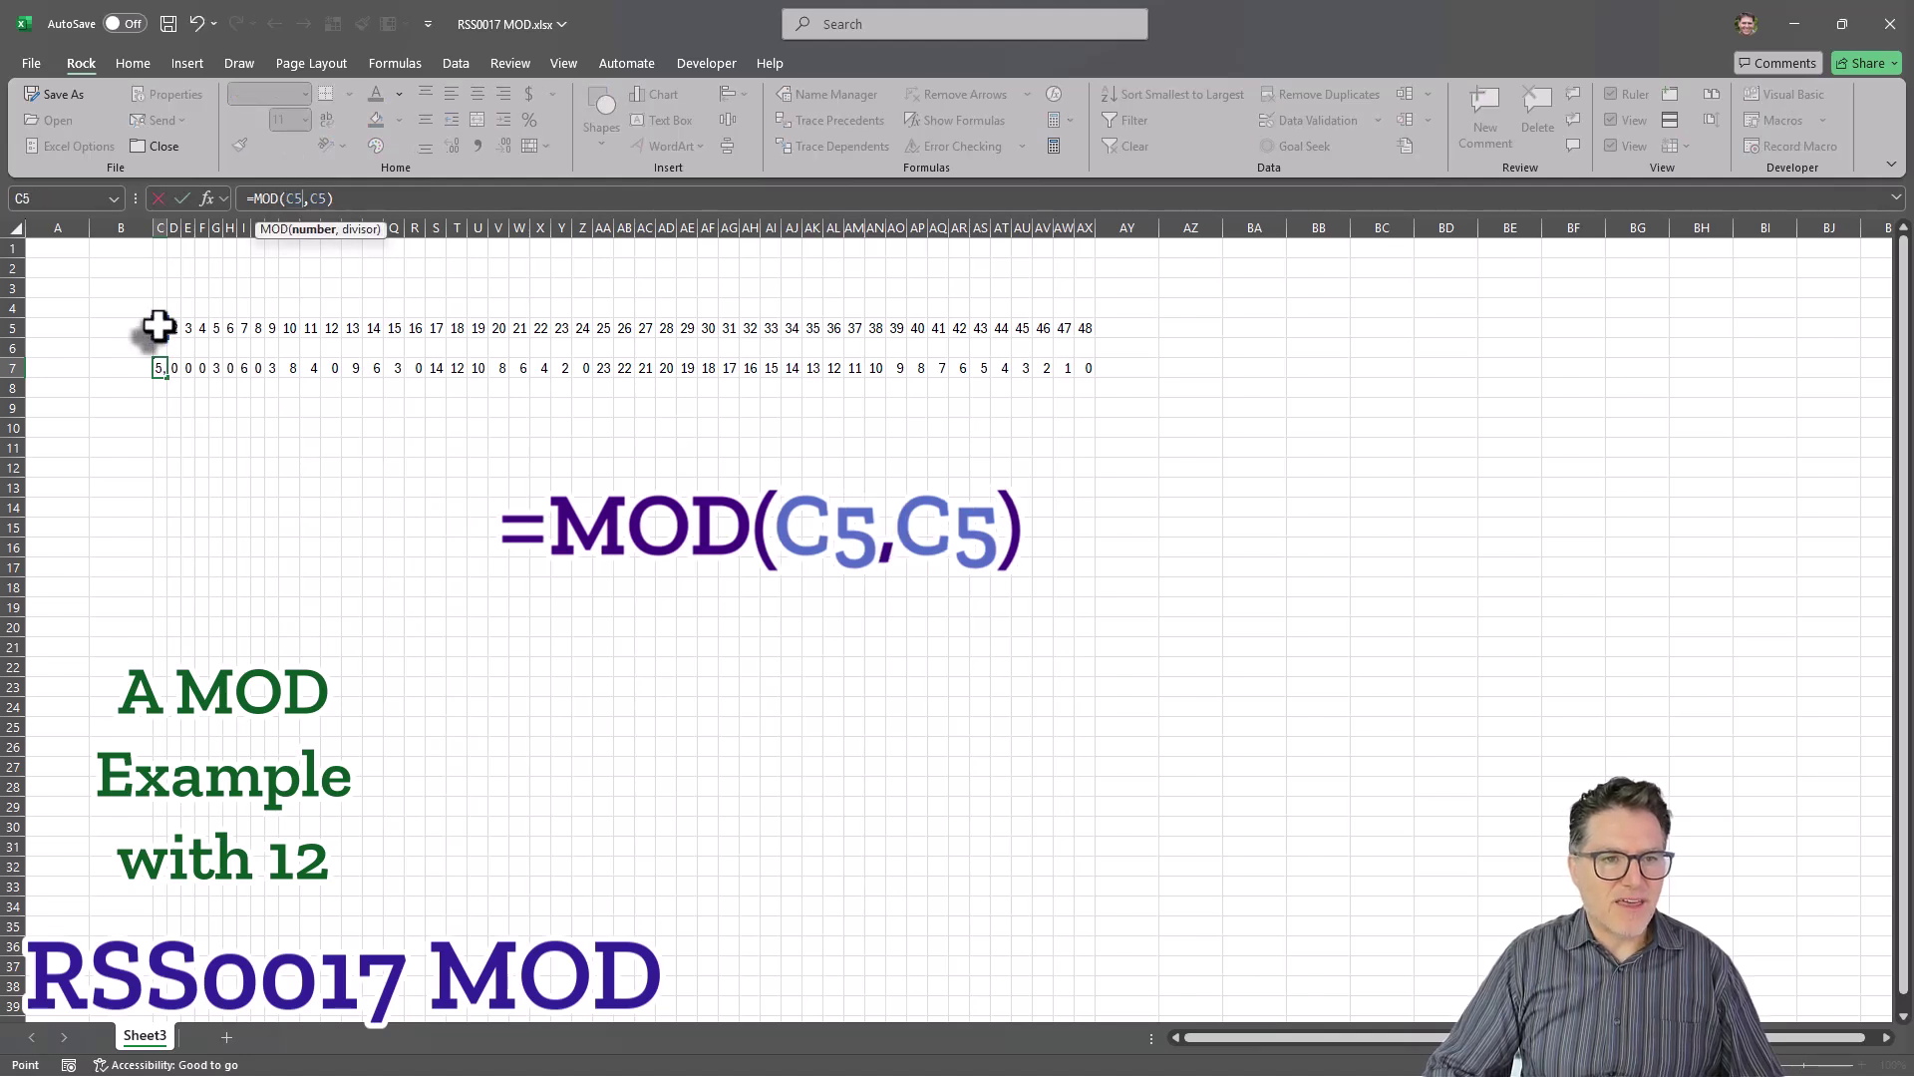
{"action": "double_click", "coordinate": [318, 199]}
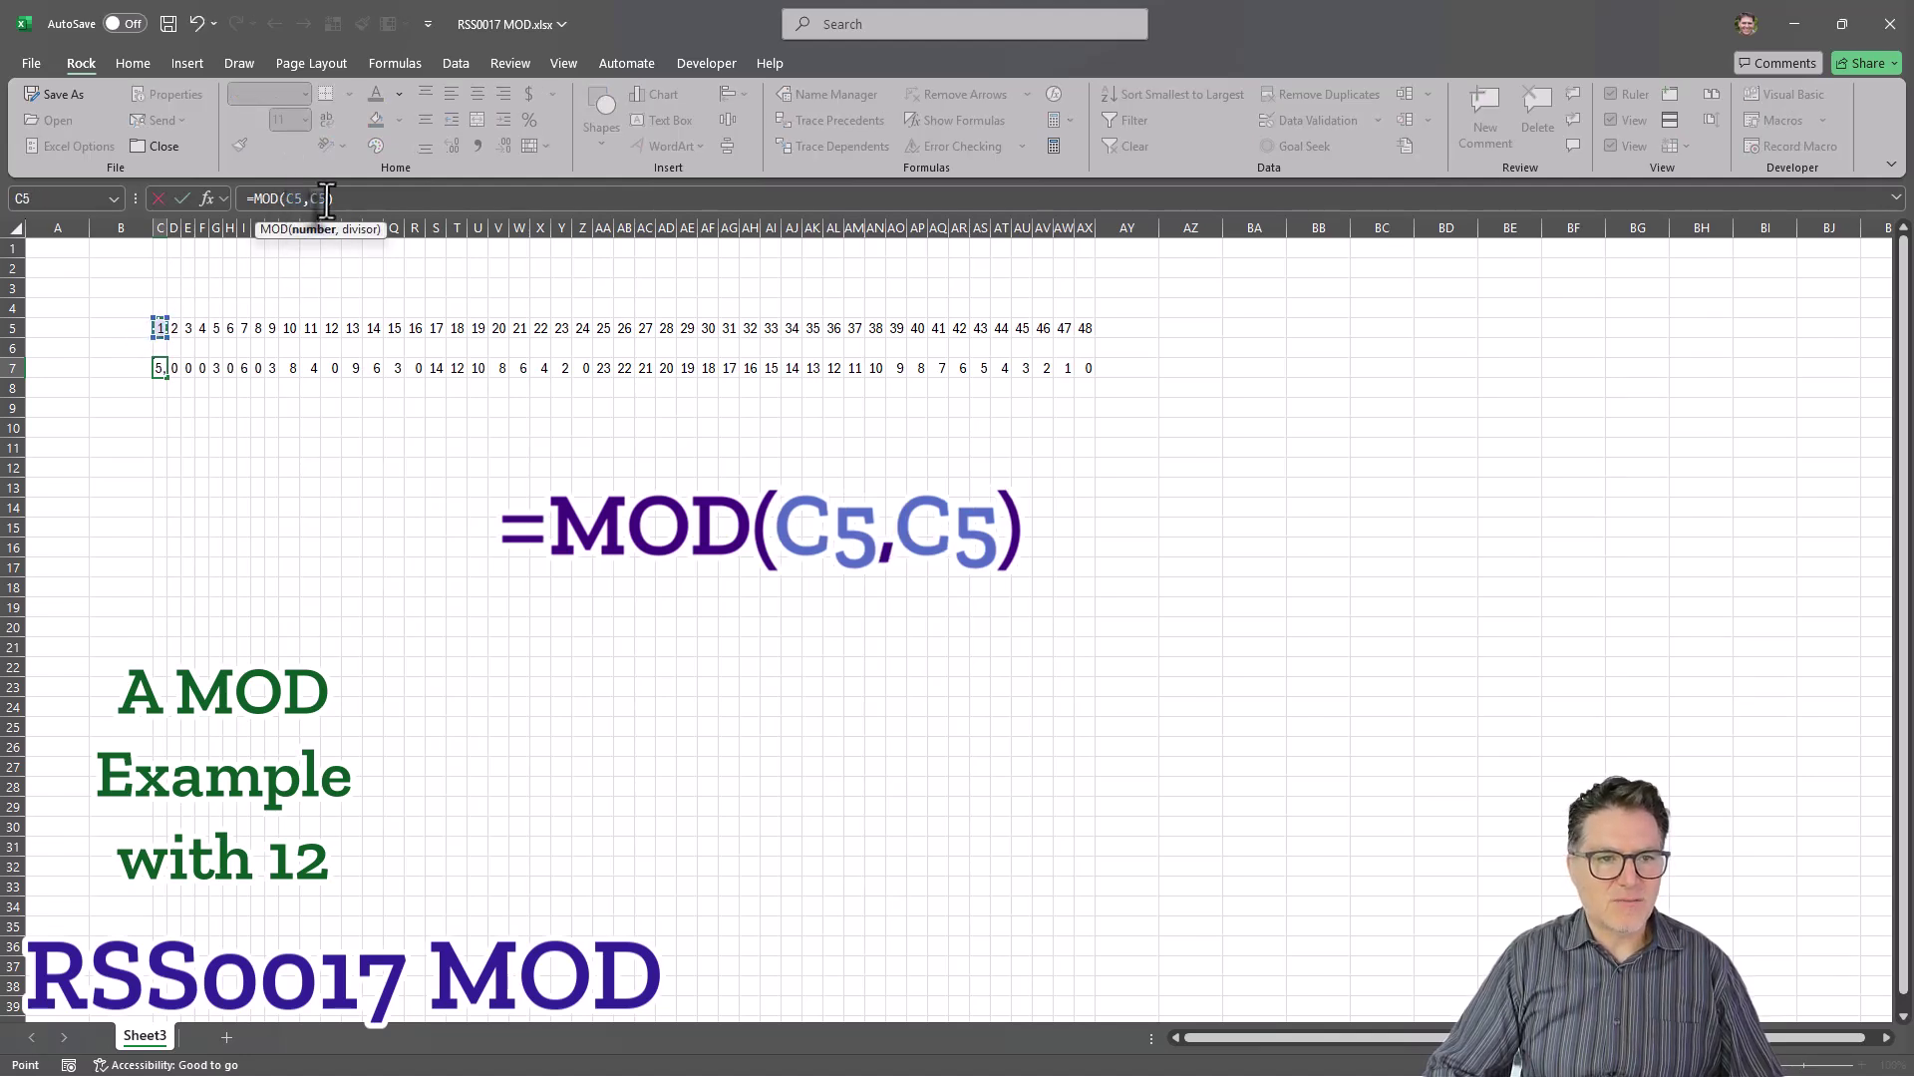
{"action": "type", "text": "12"}
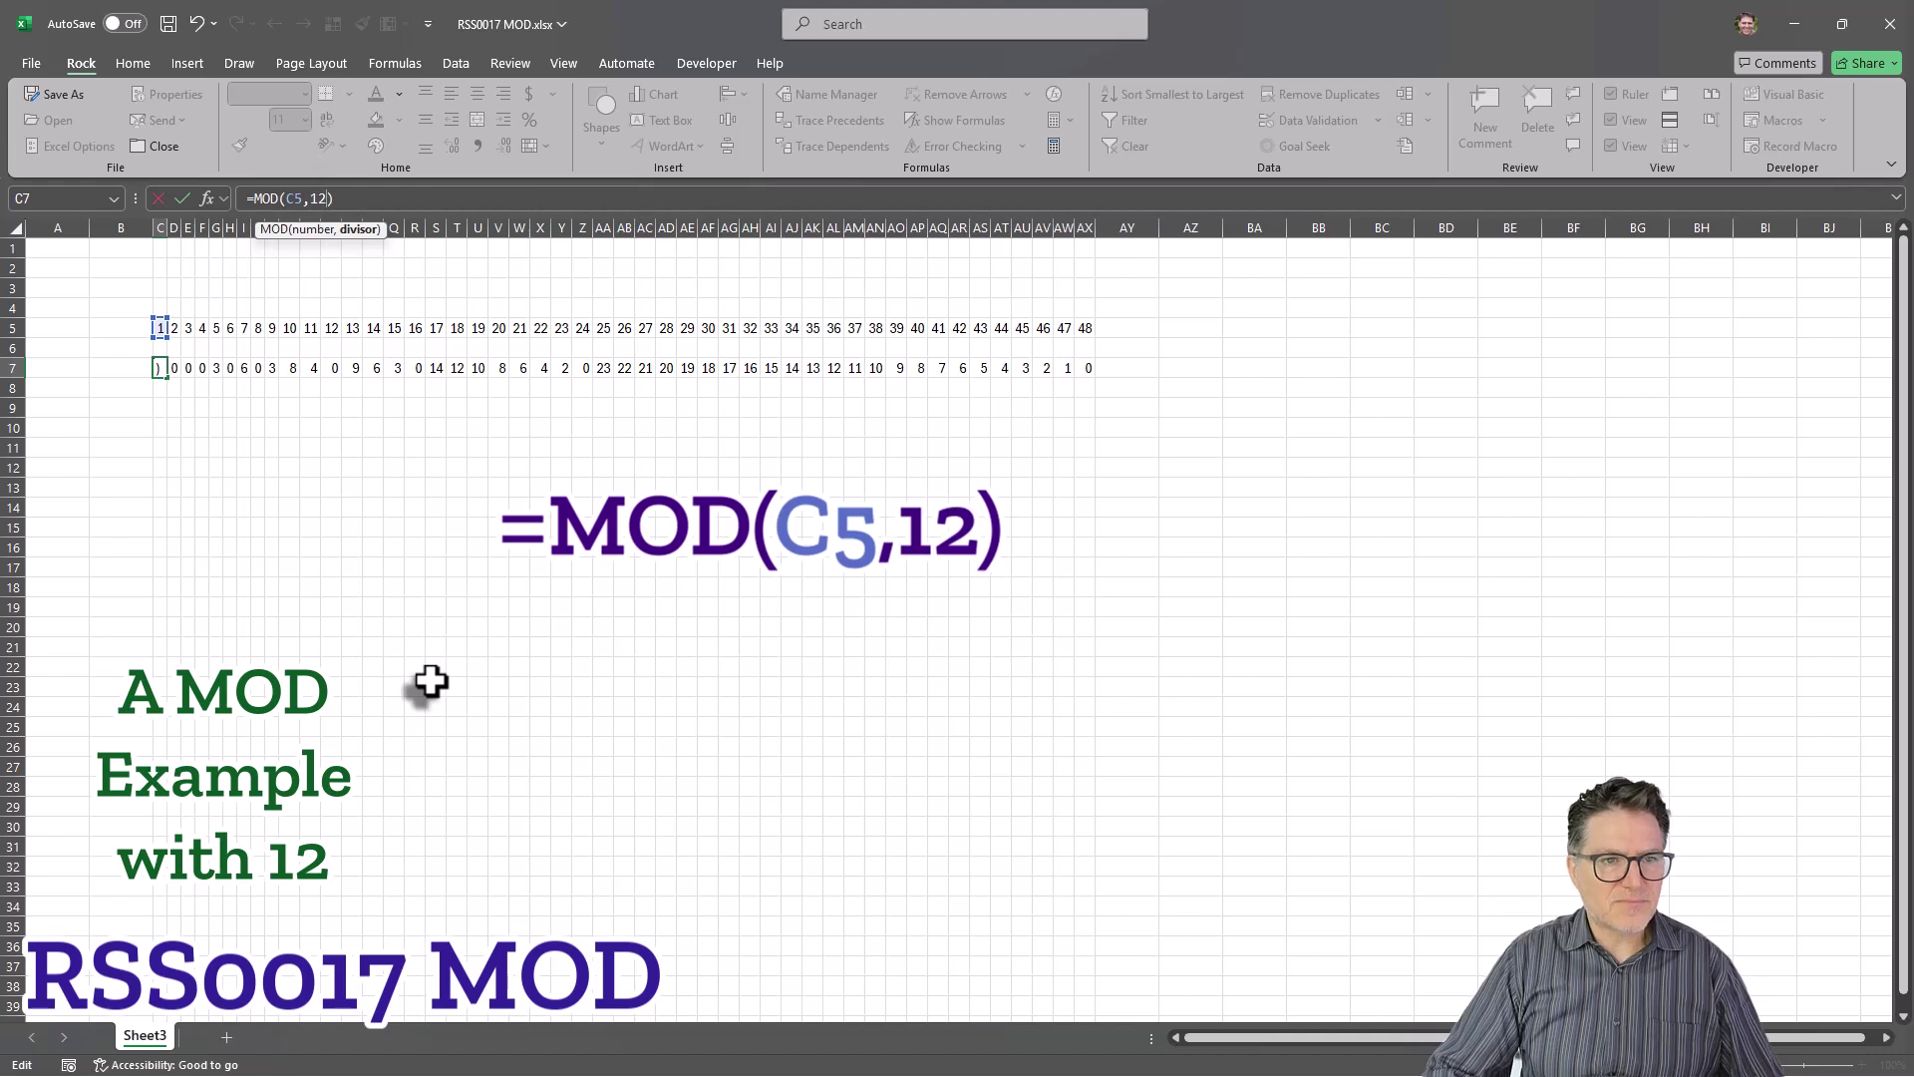
{"action": "key", "text": "Tab"}
Step: Fill the MOD formula from C7 across row 7 through AX7
{"action": "left_click", "coordinate": [160, 369]}
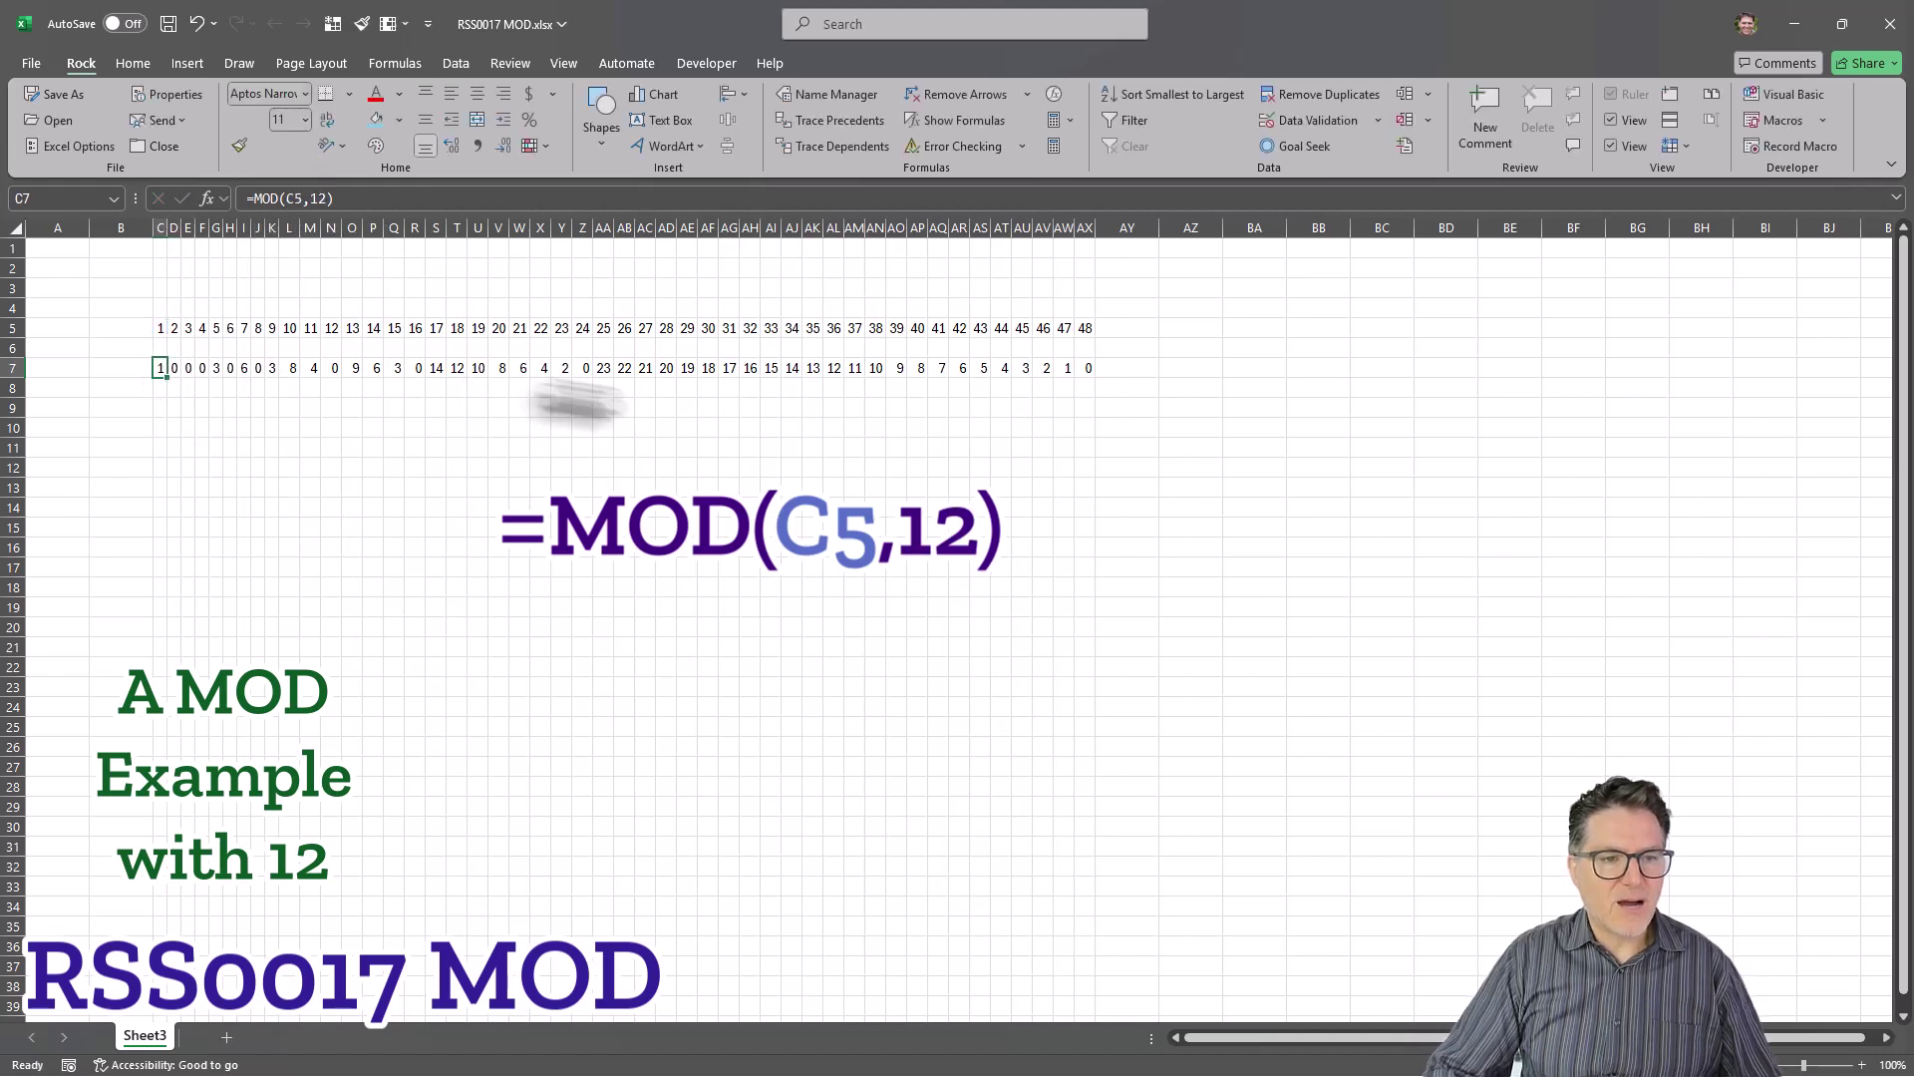
{"action": "left_click", "coordinate": [1085, 370], "text": "shift"}
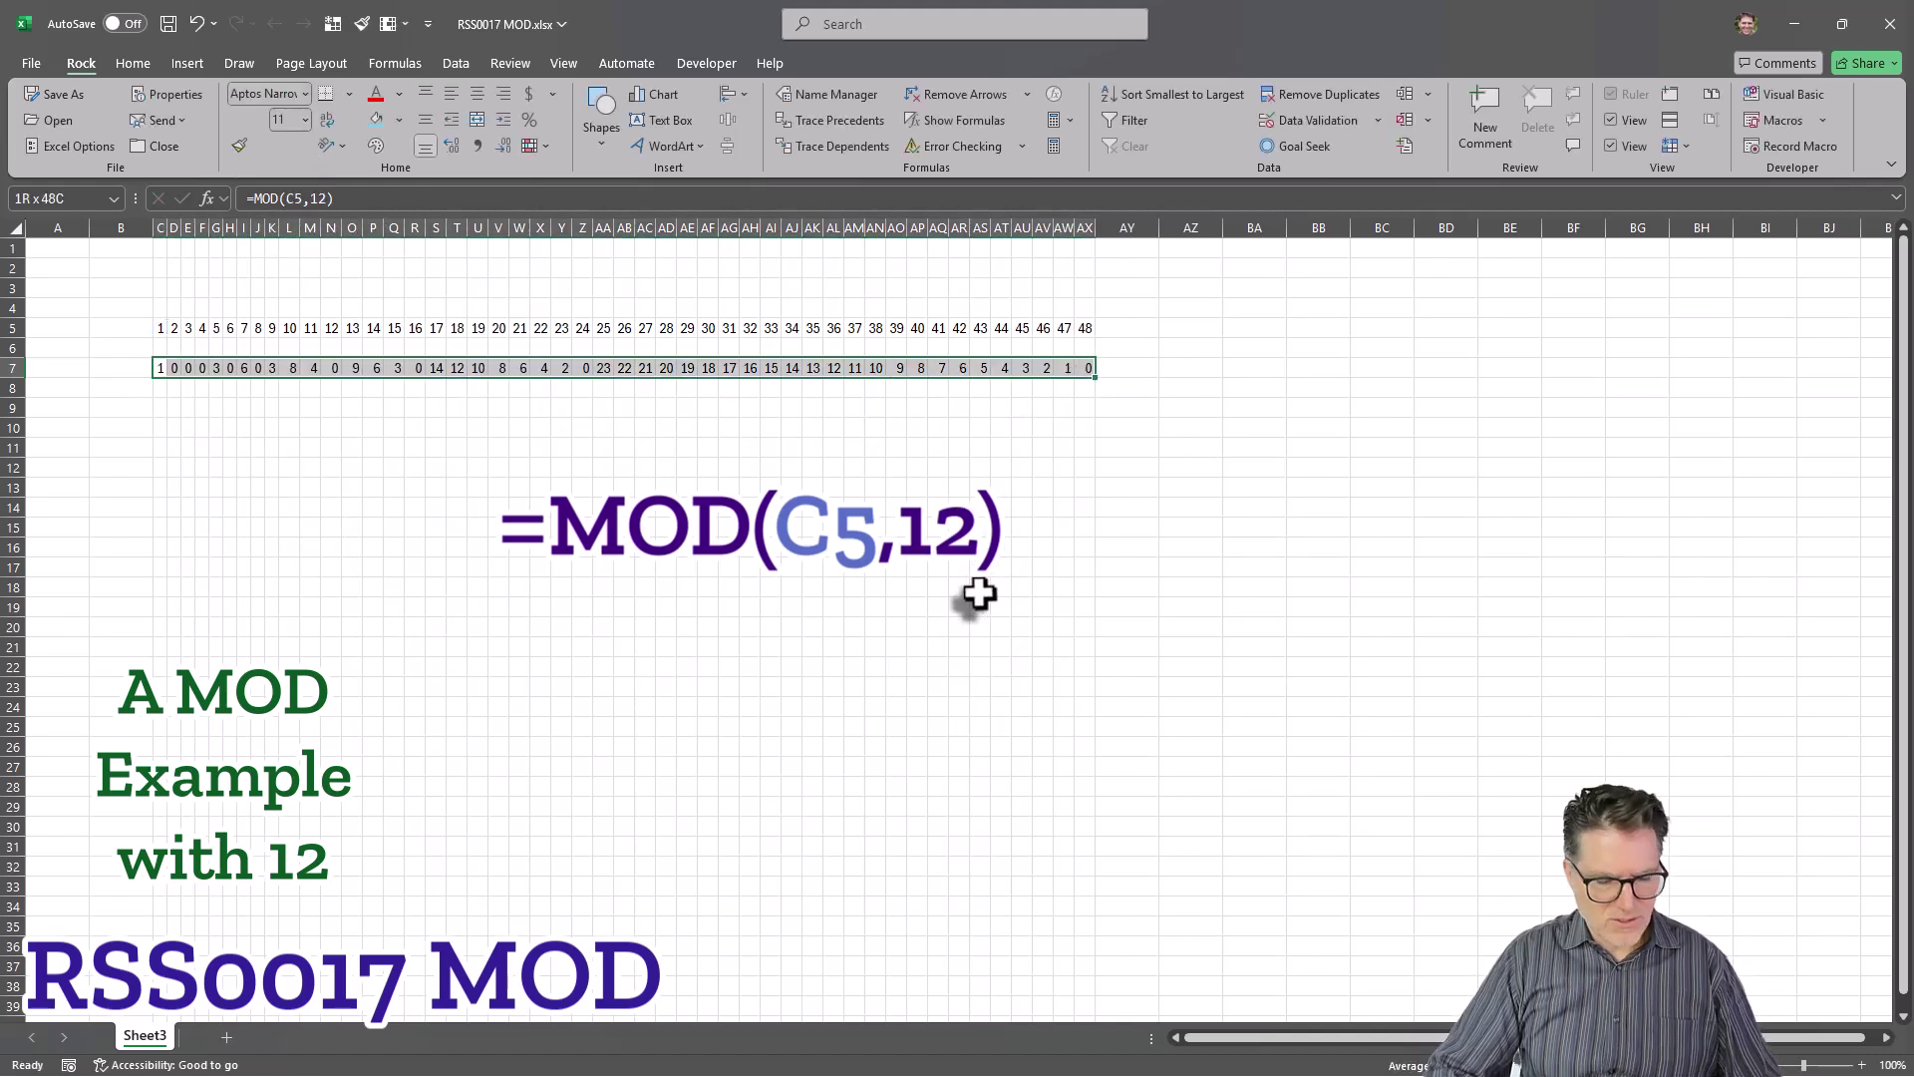
{"action": "key", "text": "ctrl+r"}
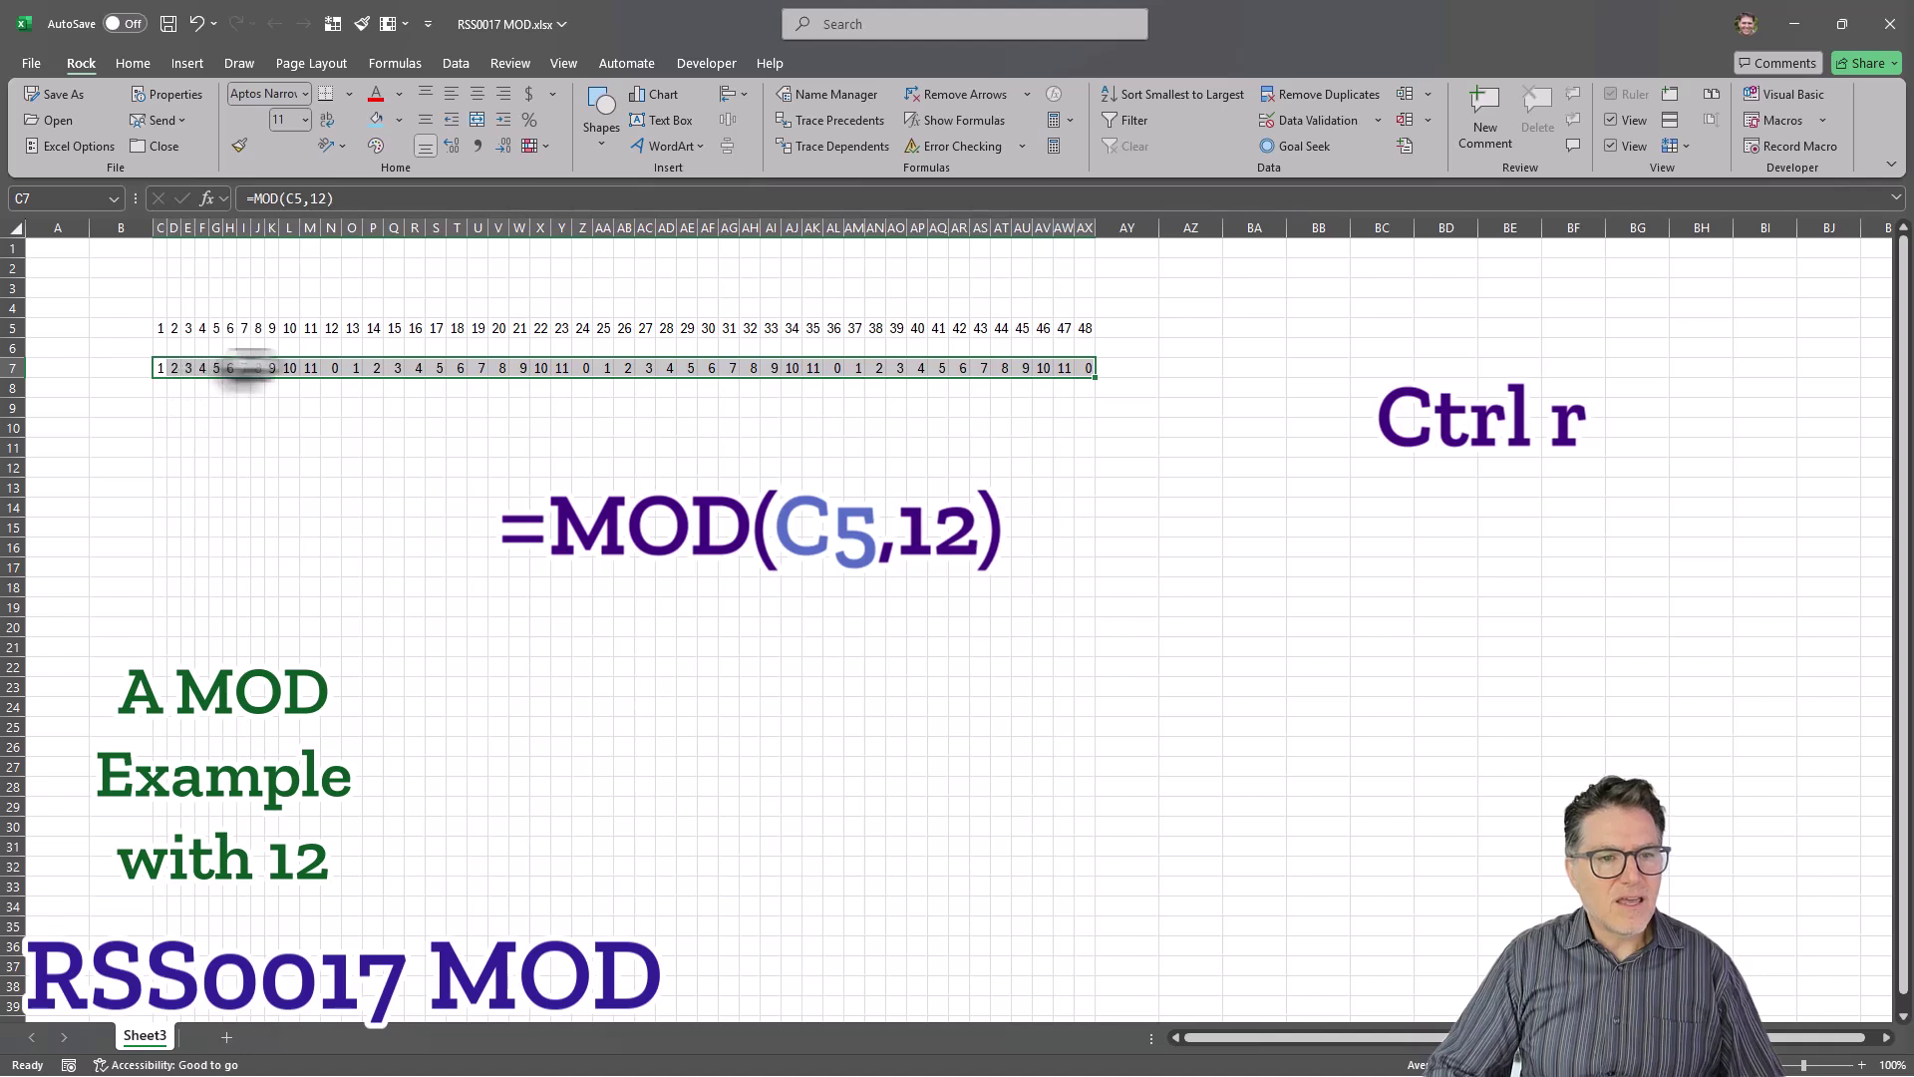
Step: Inspect the row 7 formulas under 12, 24, 36 and 48, the number sequence in row 5, and the arguments in C7
{"action": "left_click", "coordinate": [335, 369]}
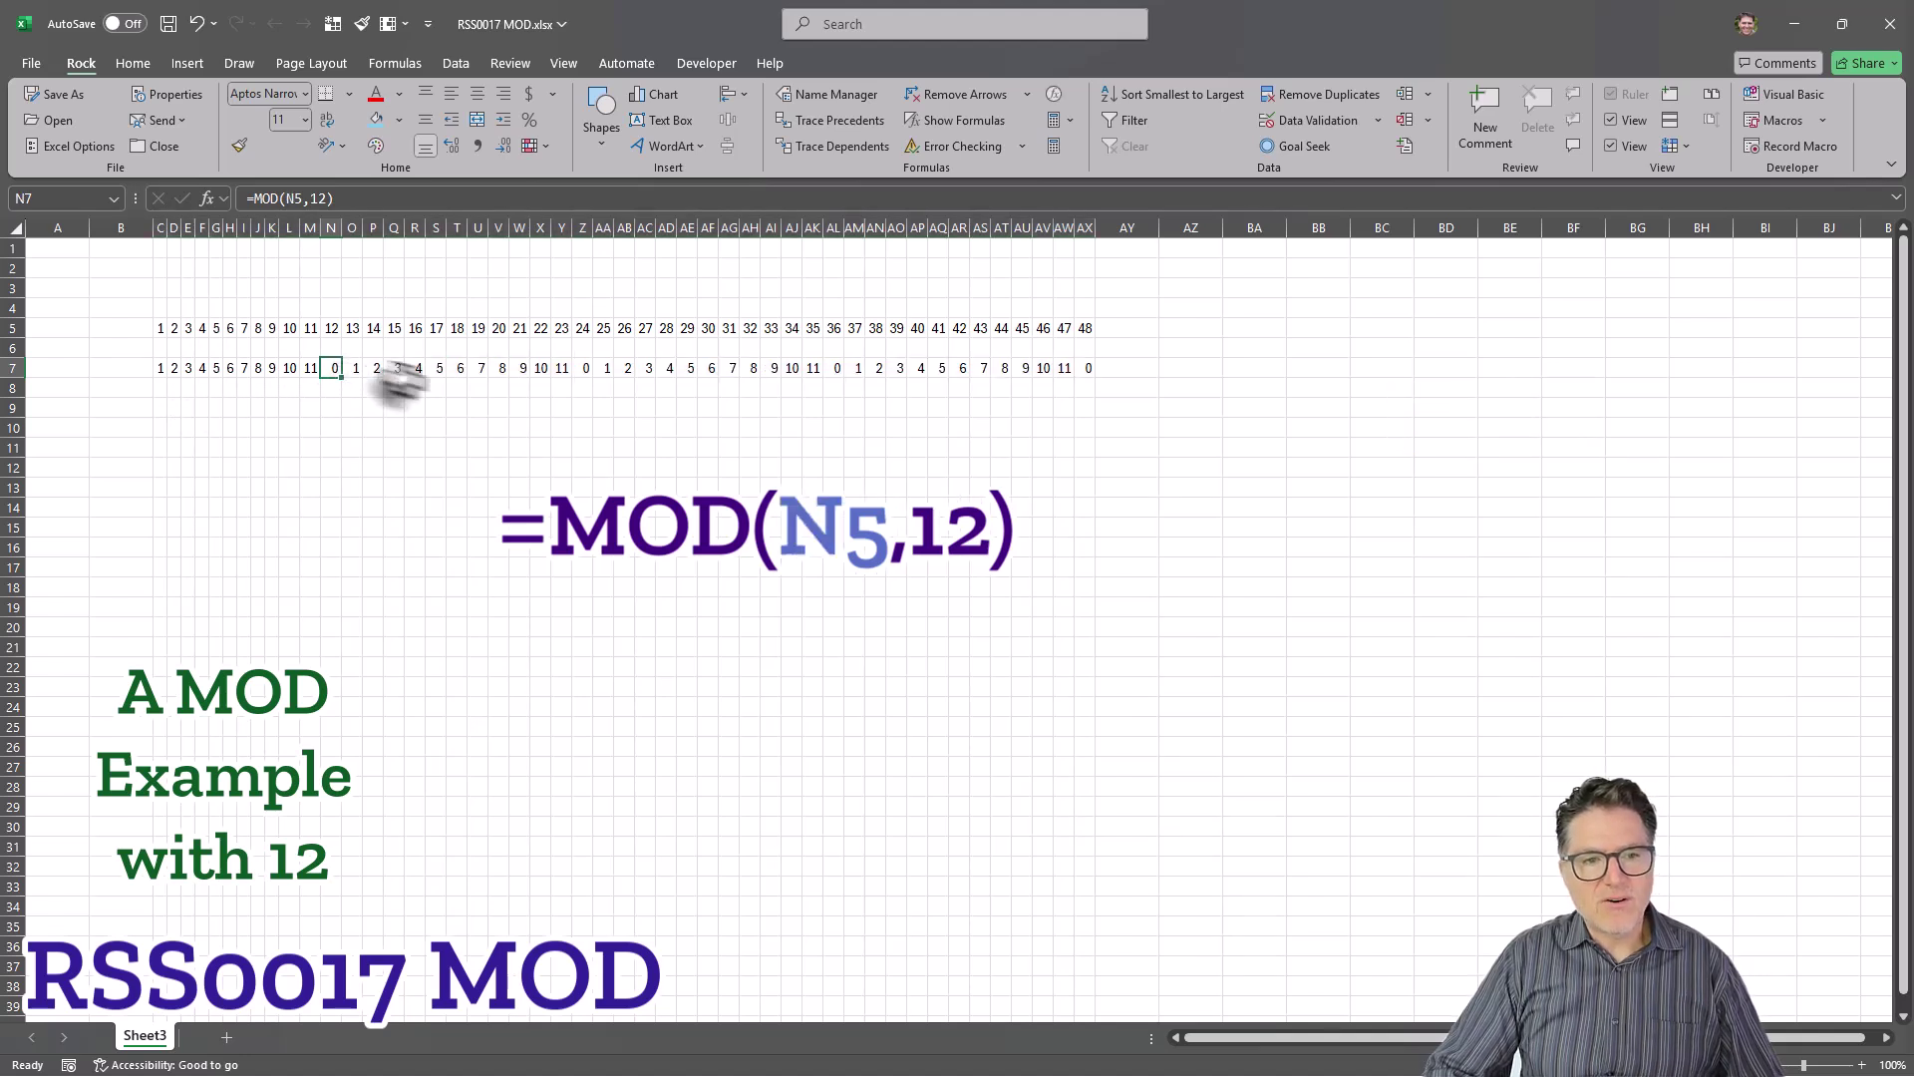
{"action": "left_click", "coordinate": [582, 369]}
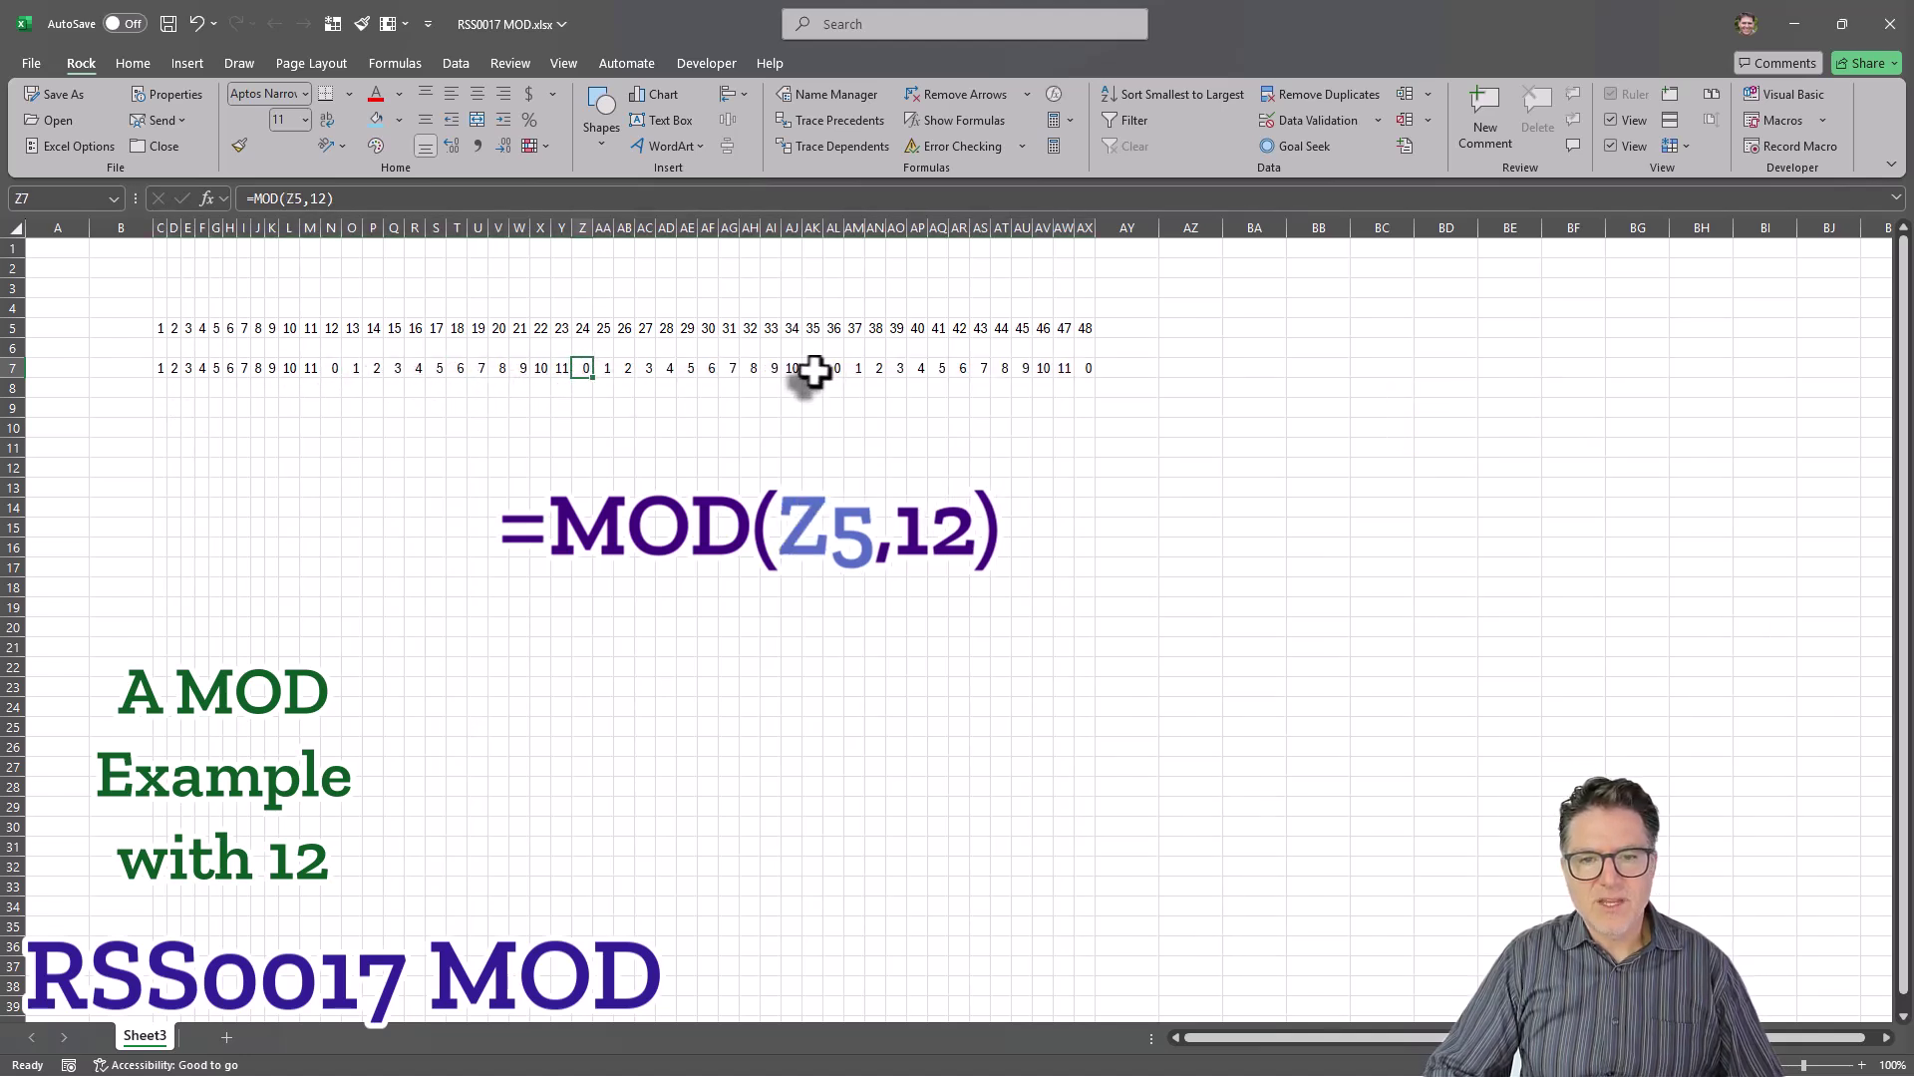
{"action": "left_click", "coordinate": [838, 368]}
{"action": "left_click", "coordinate": [1081, 370]}
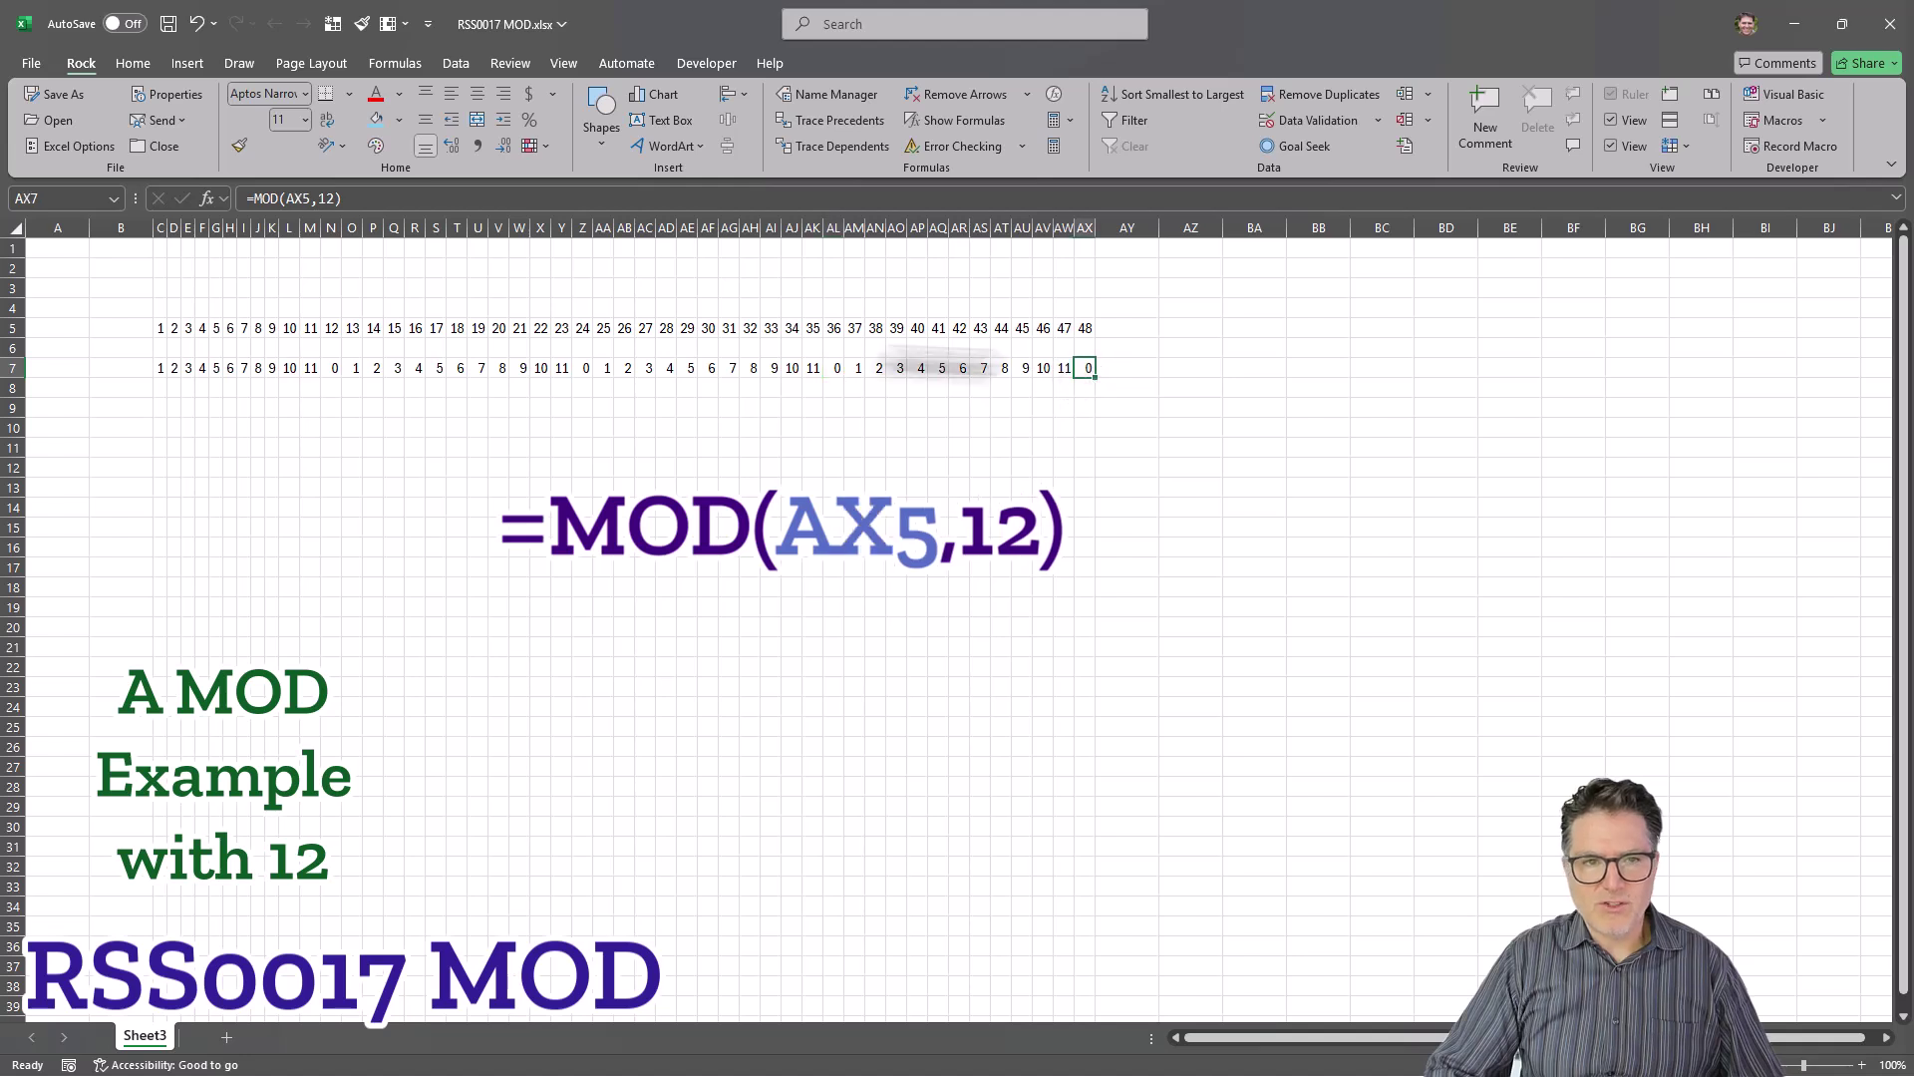
{"action": "left_click", "coordinate": [159, 370]}
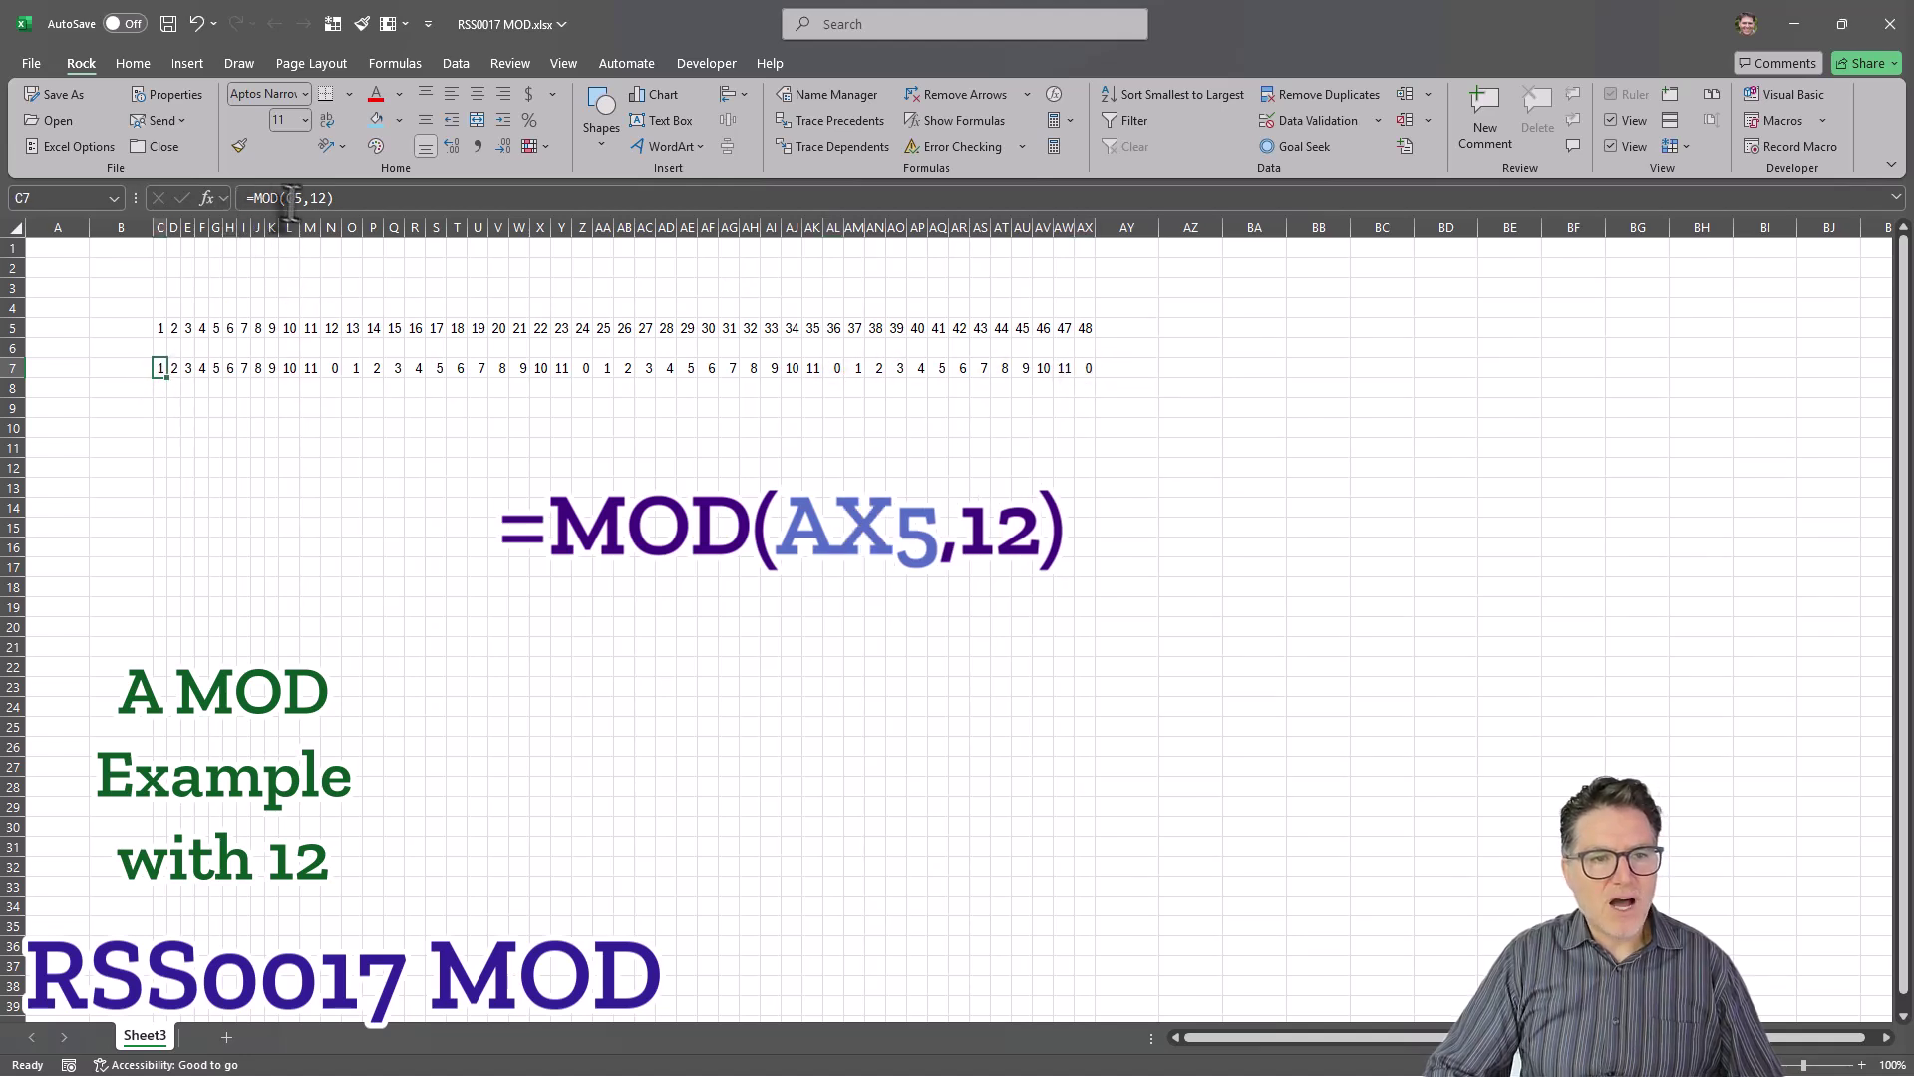
{"action": "left_click_drag", "start_coordinate": [157, 328], "coordinate": [1086, 329]}
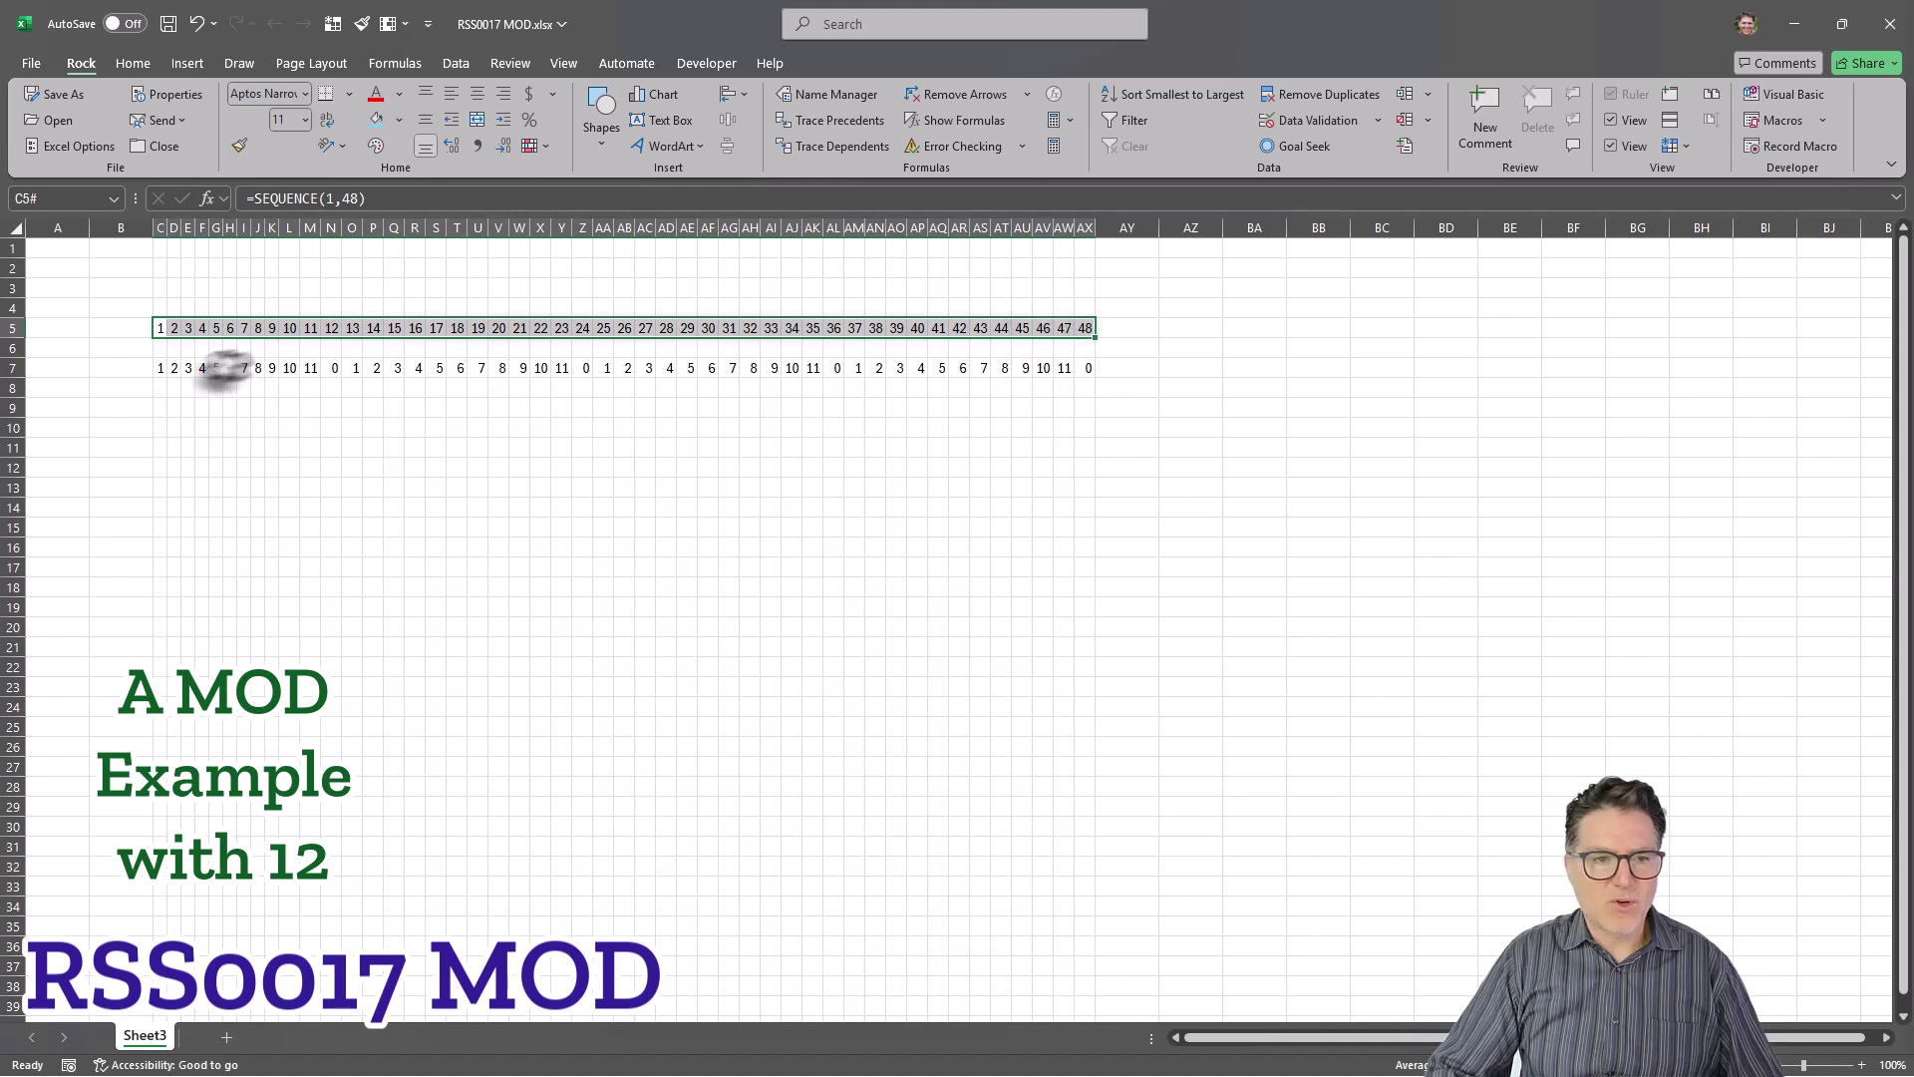
{"action": "left_click", "coordinate": [160, 368]}
{"action": "left_click", "coordinate": [314, 199]}
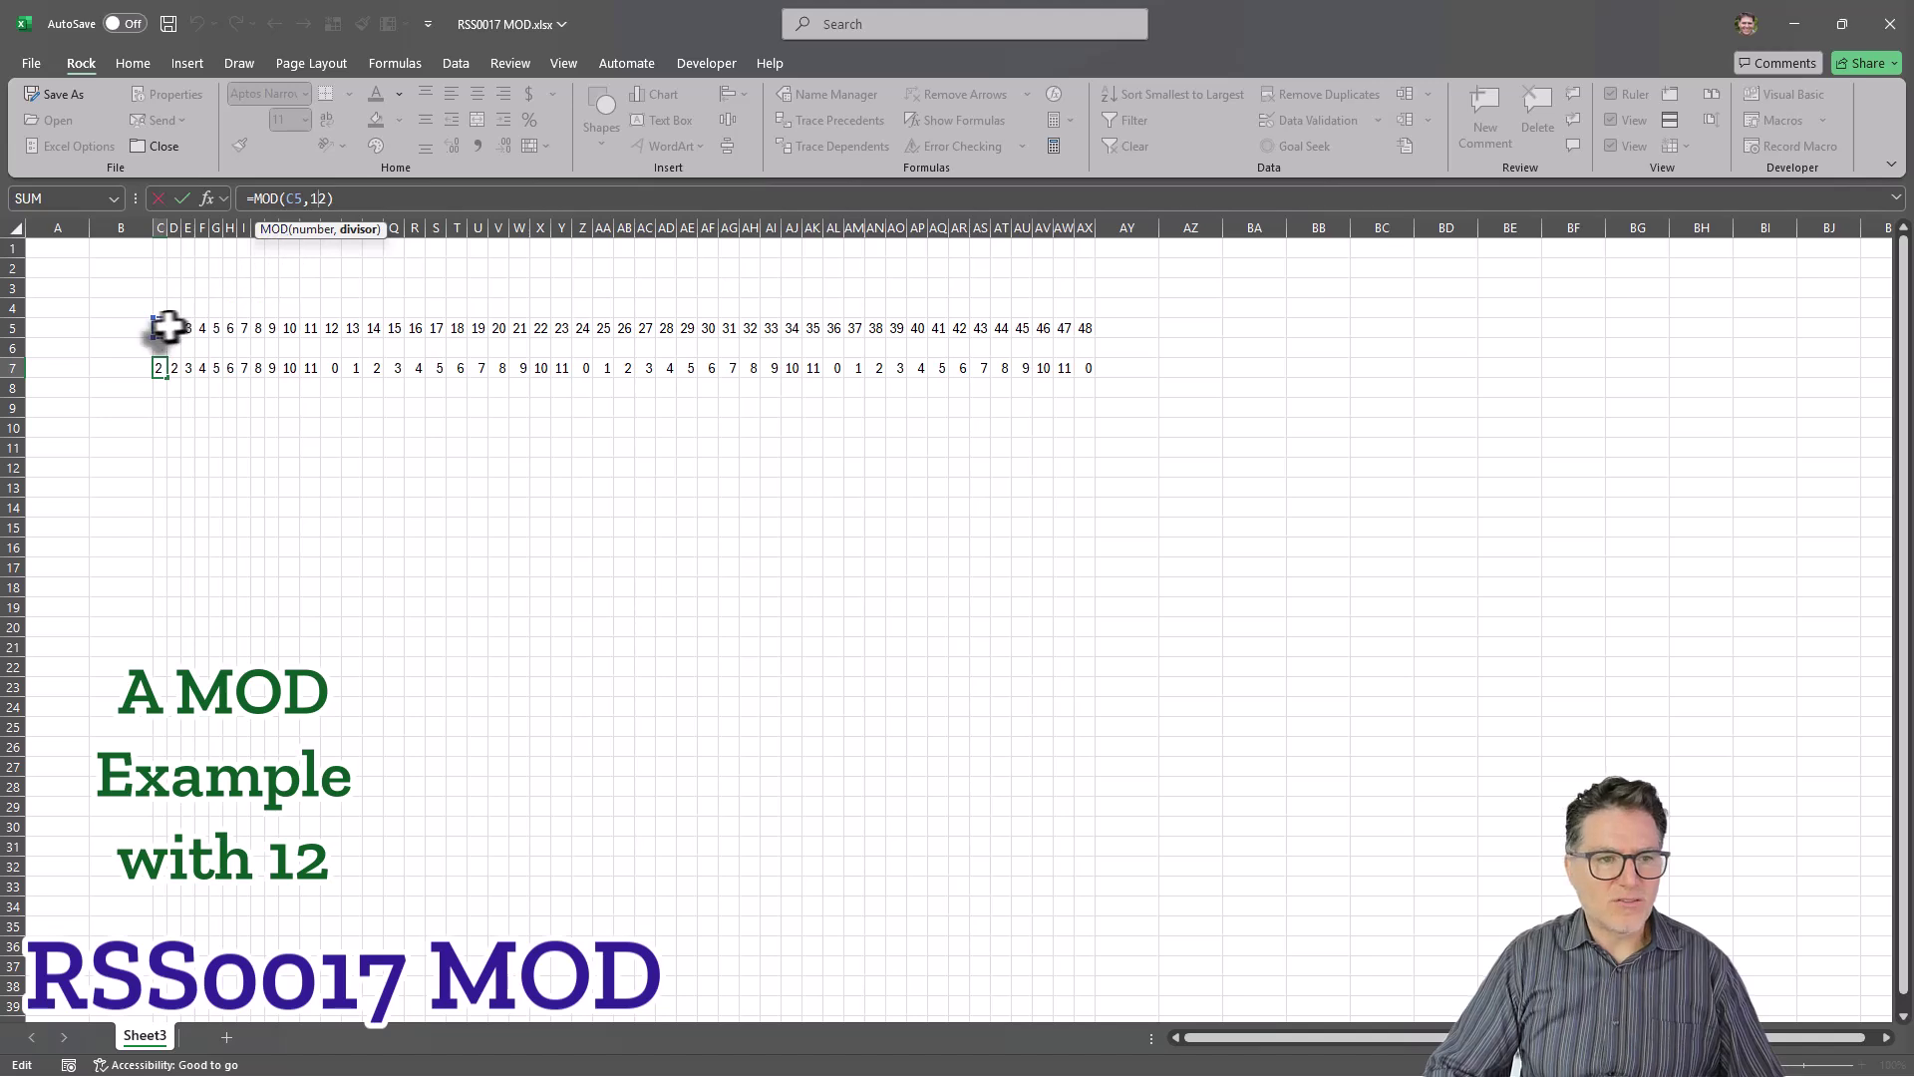
{"action": "key", "text": "Tab"}
Step: Review the first twelve results in row 7, the cells under each multiple of 12, and the full range C7:AX7
{"action": "left_click_drag", "start_coordinate": [159, 367], "coordinate": [332, 376]}
{"action": "left_click", "coordinate": [332, 368]}
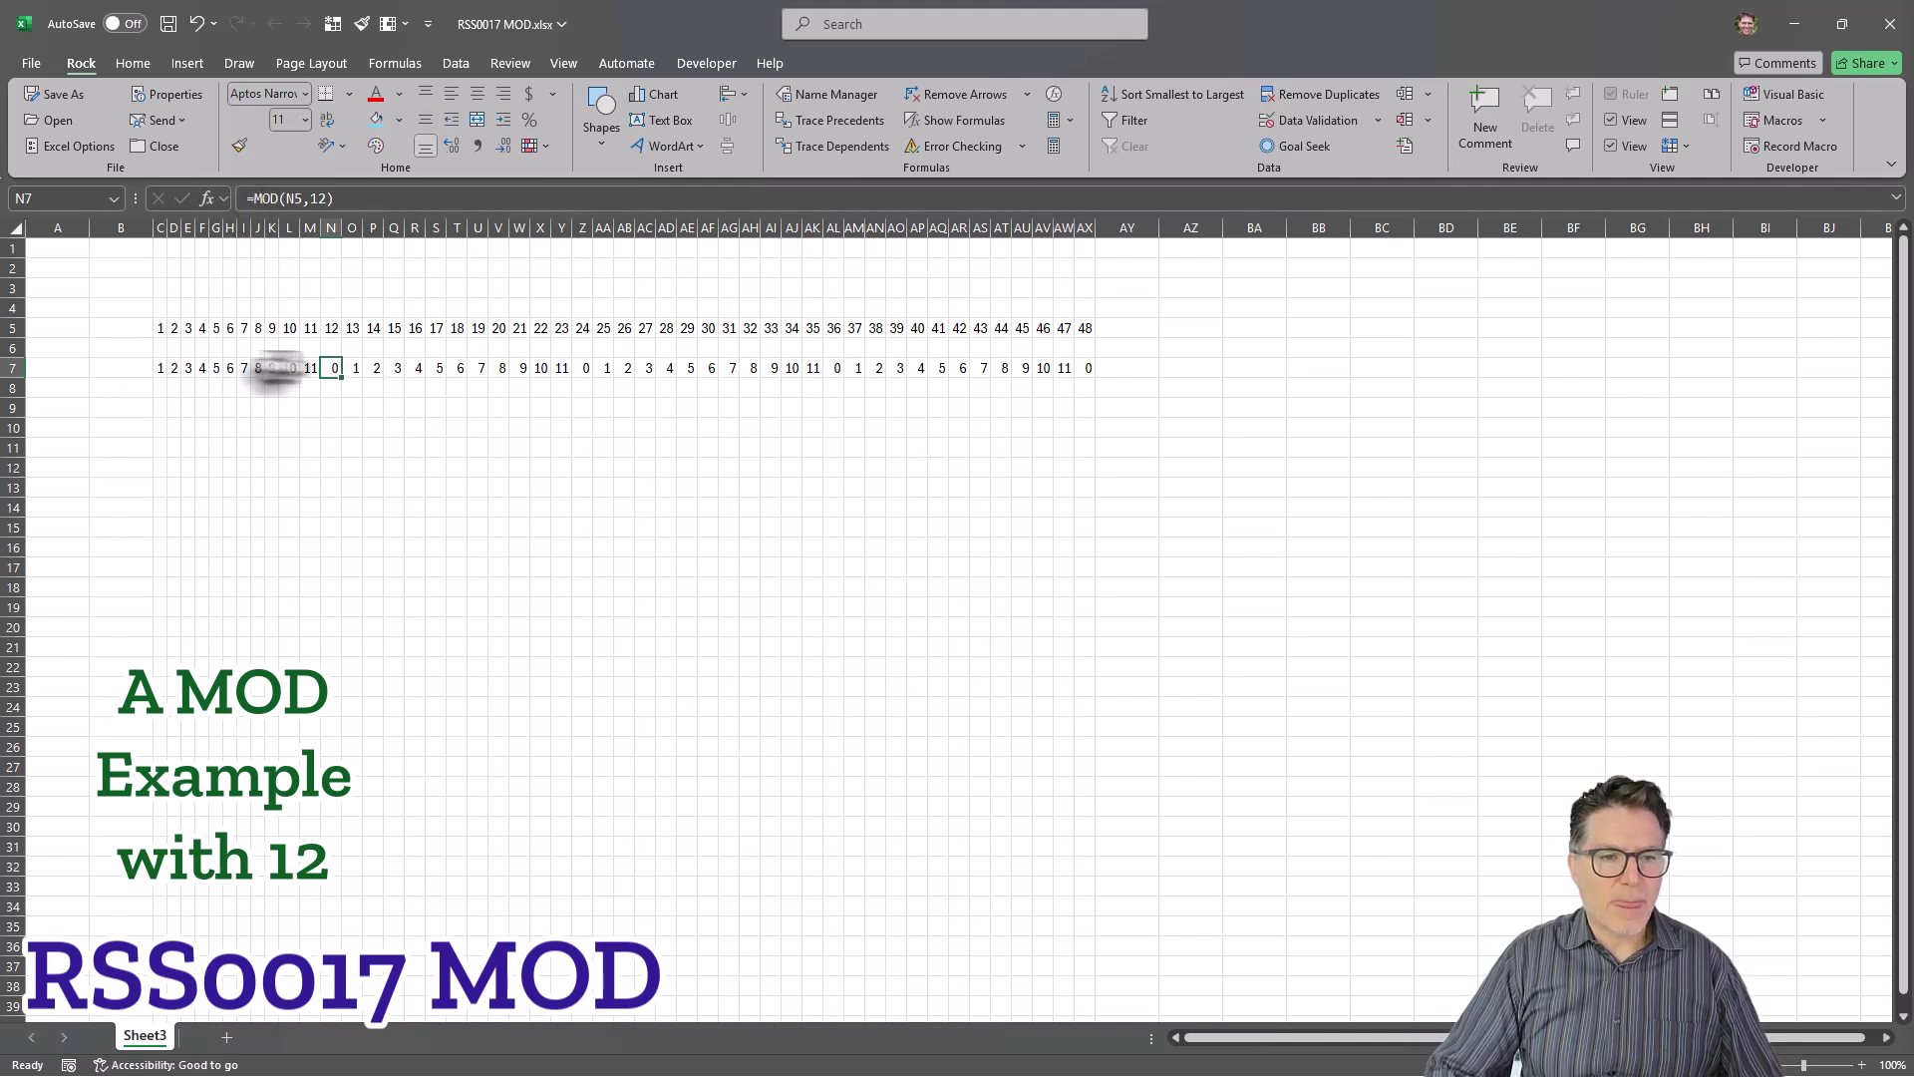
{"action": "left_click", "coordinate": [584, 369]}
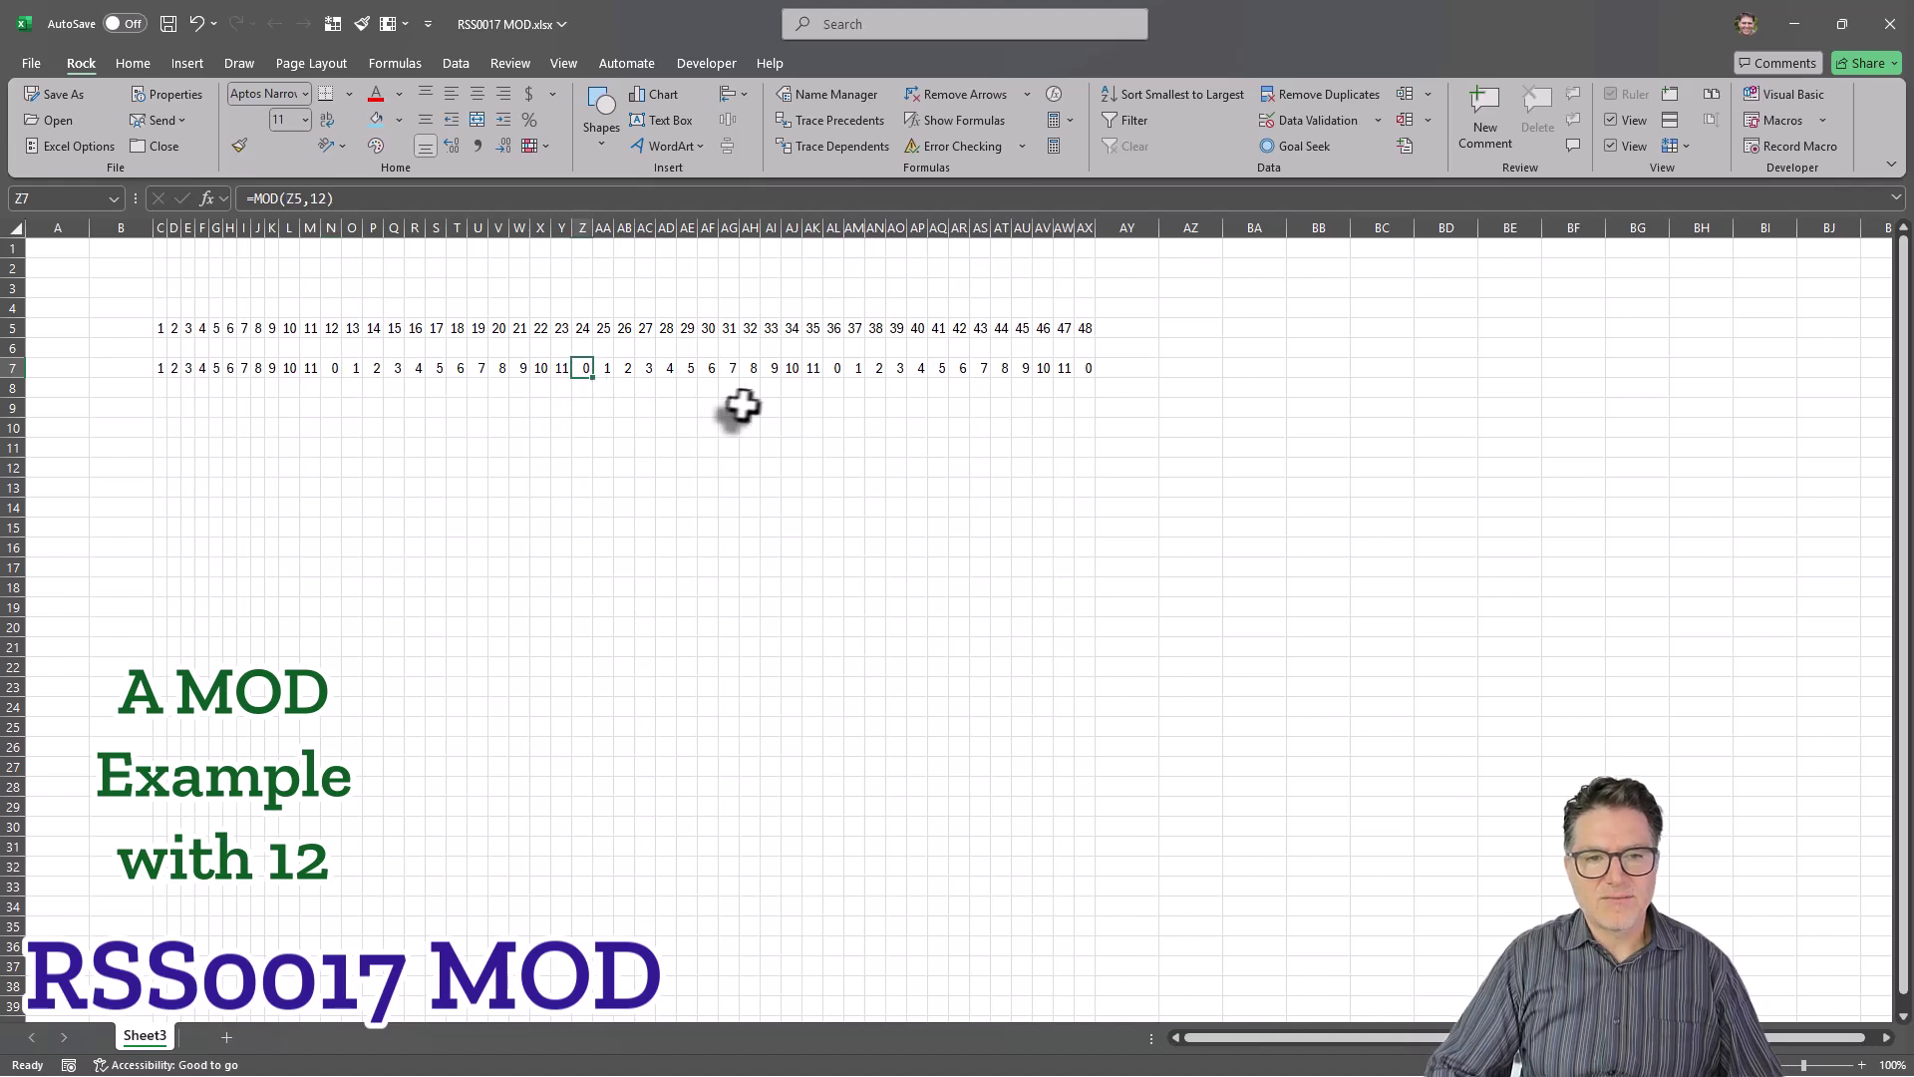
{"action": "left_click", "coordinate": [834, 369]}
{"action": "left_click", "coordinate": [1083, 369]}
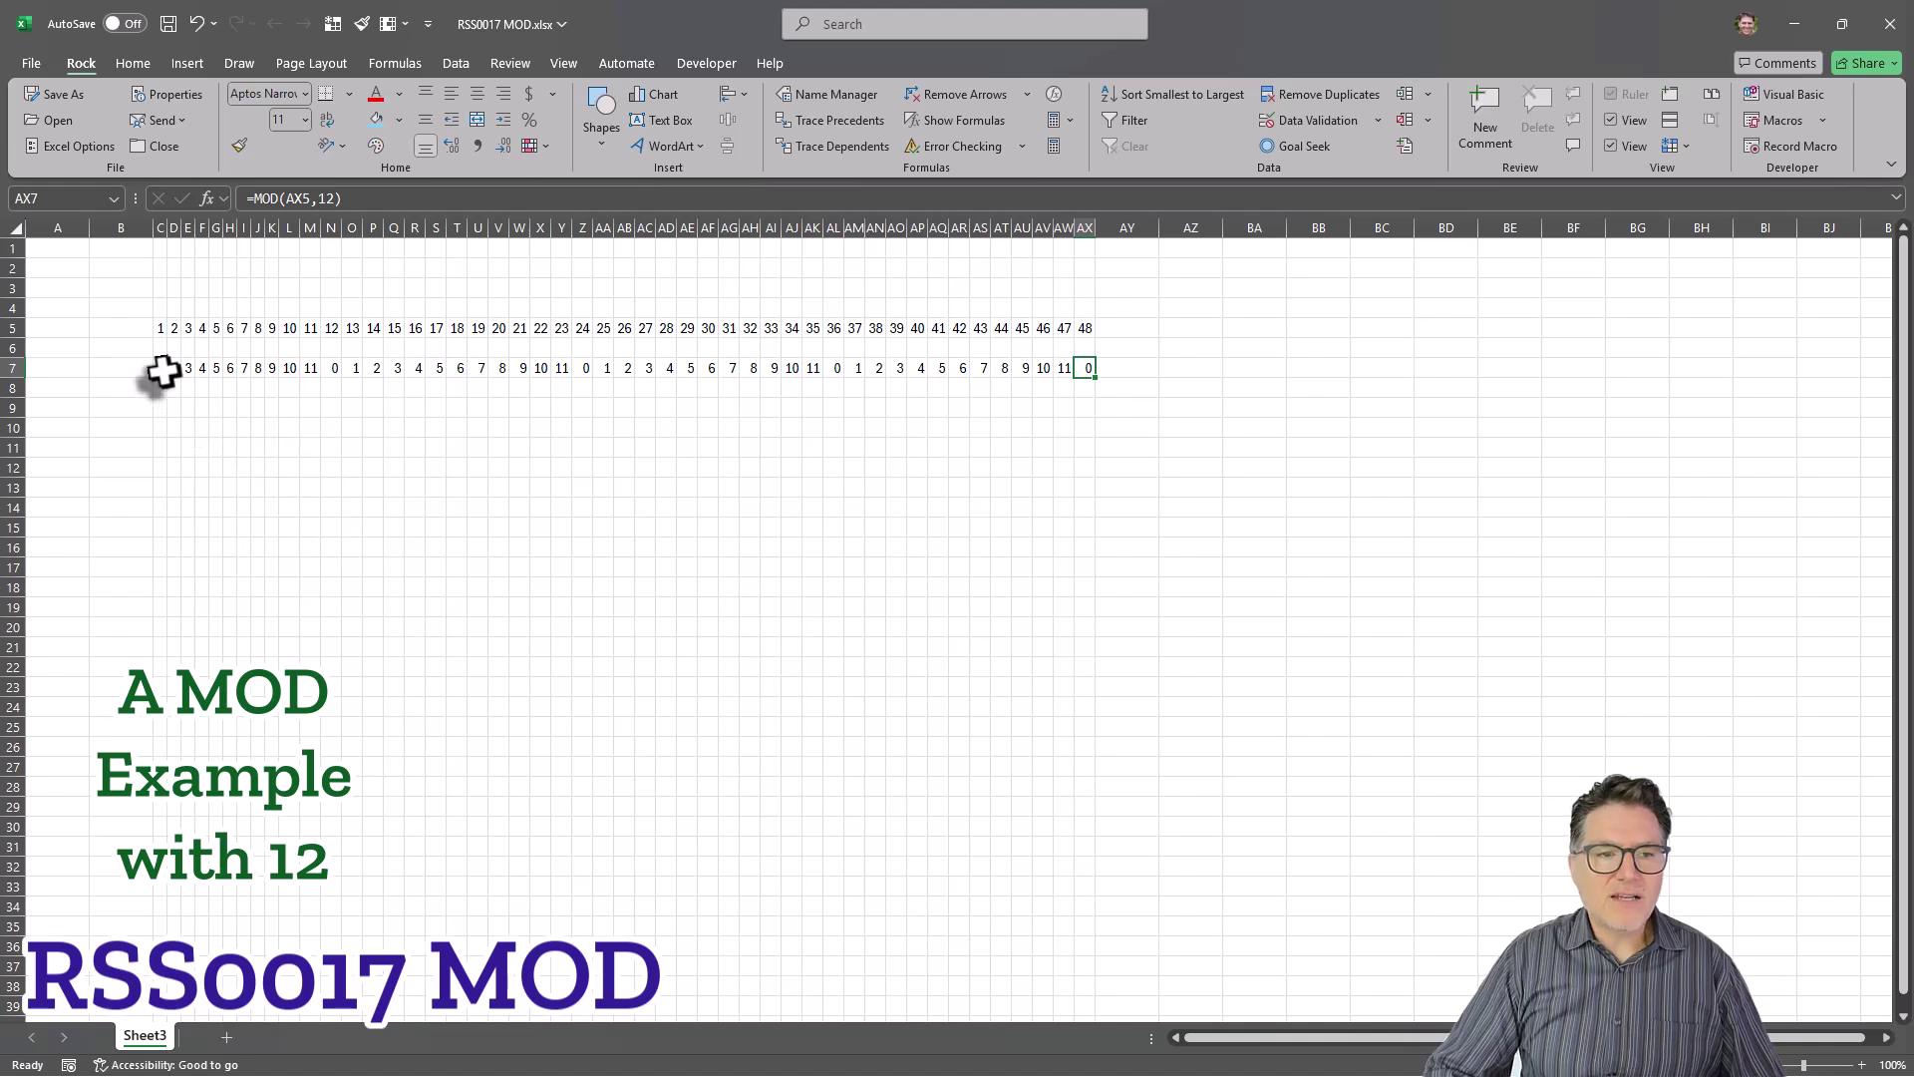
{"action": "left_click_drag", "start_coordinate": [157, 370], "coordinate": [1087, 371]}
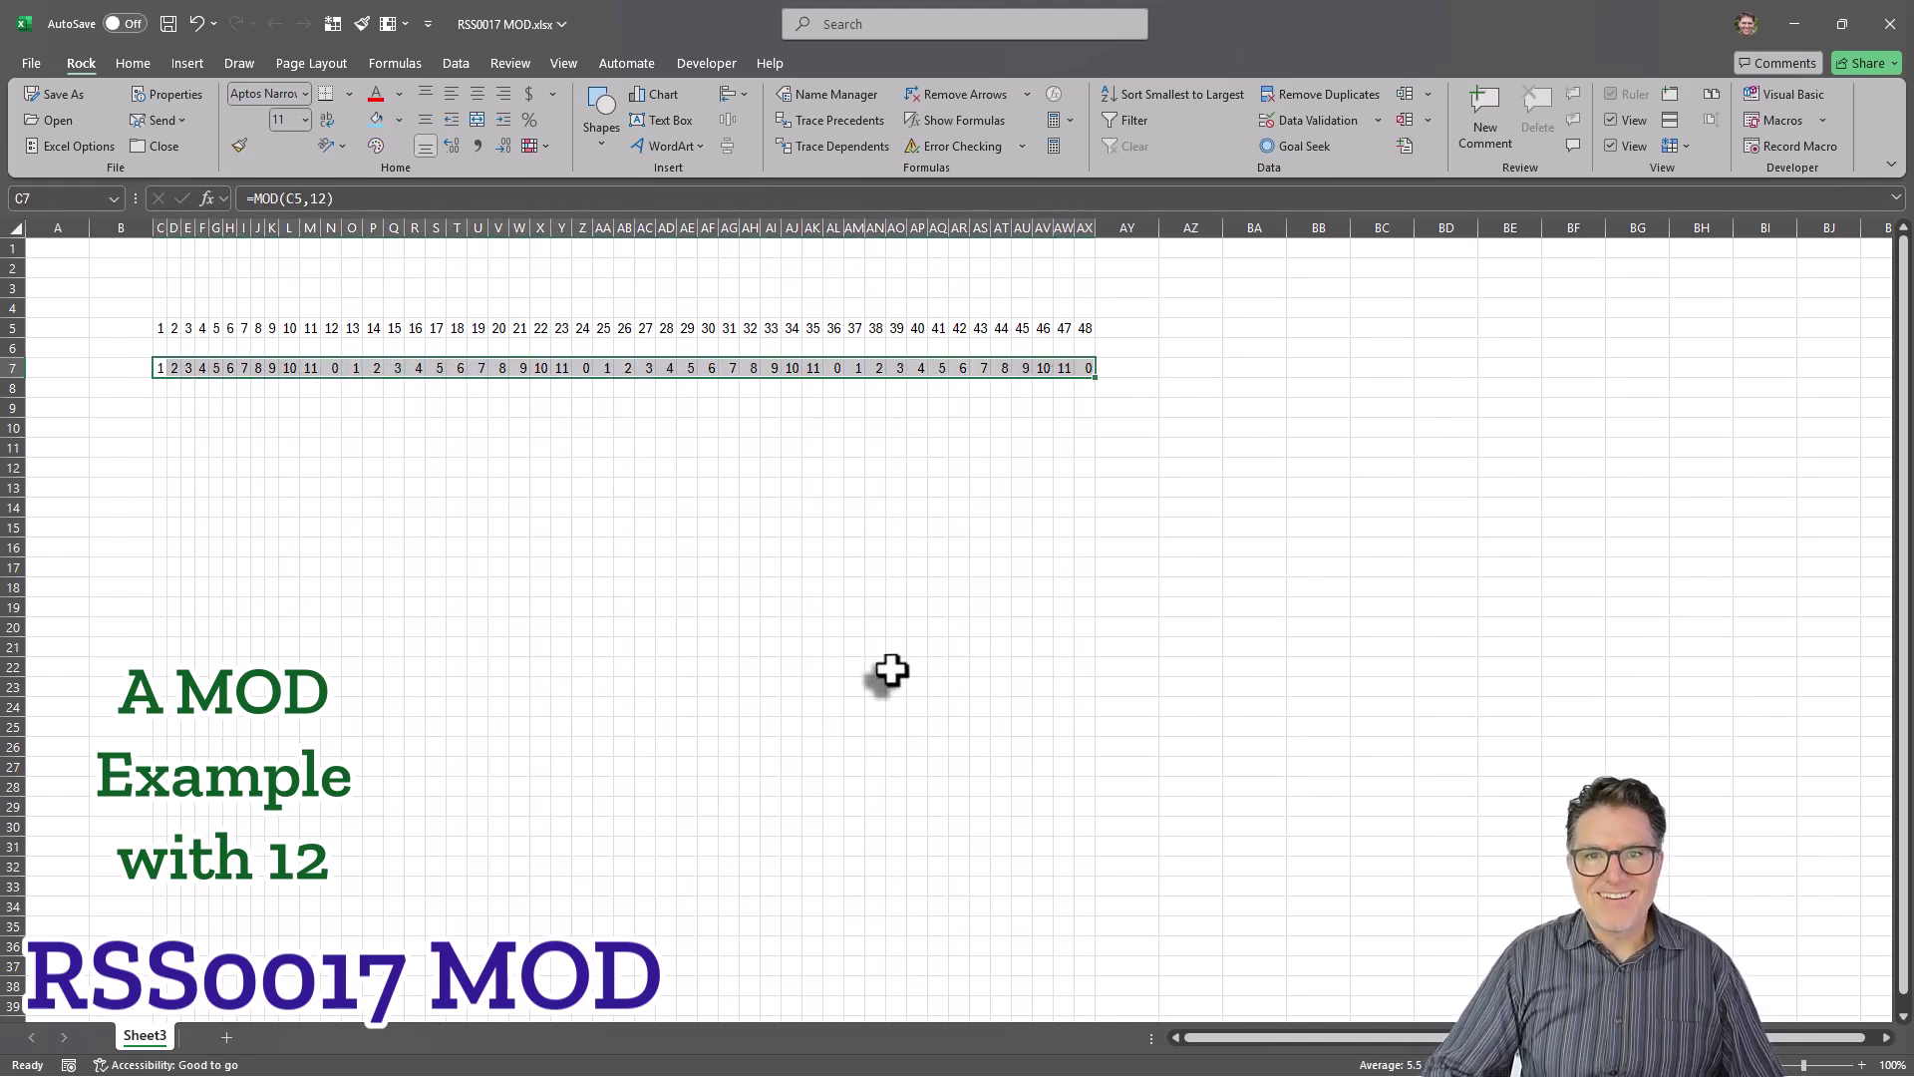